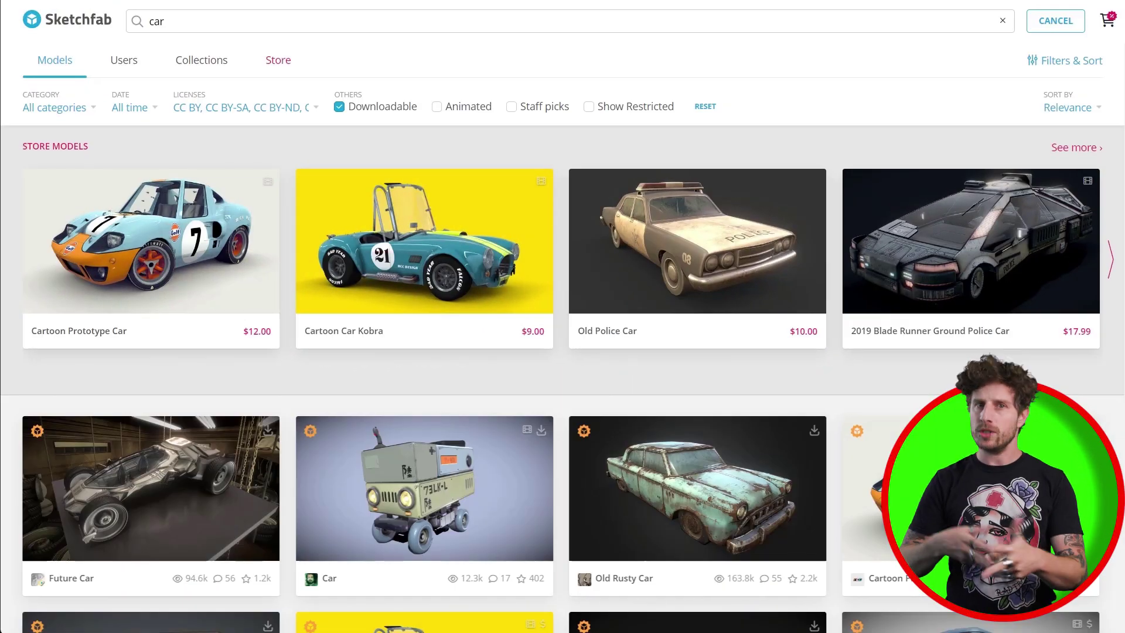
Step: Search Sketchfab for 'ford mustang', open the Ford Mustang 1965 model and view its download formats
scroll(562, 351, down, 15)
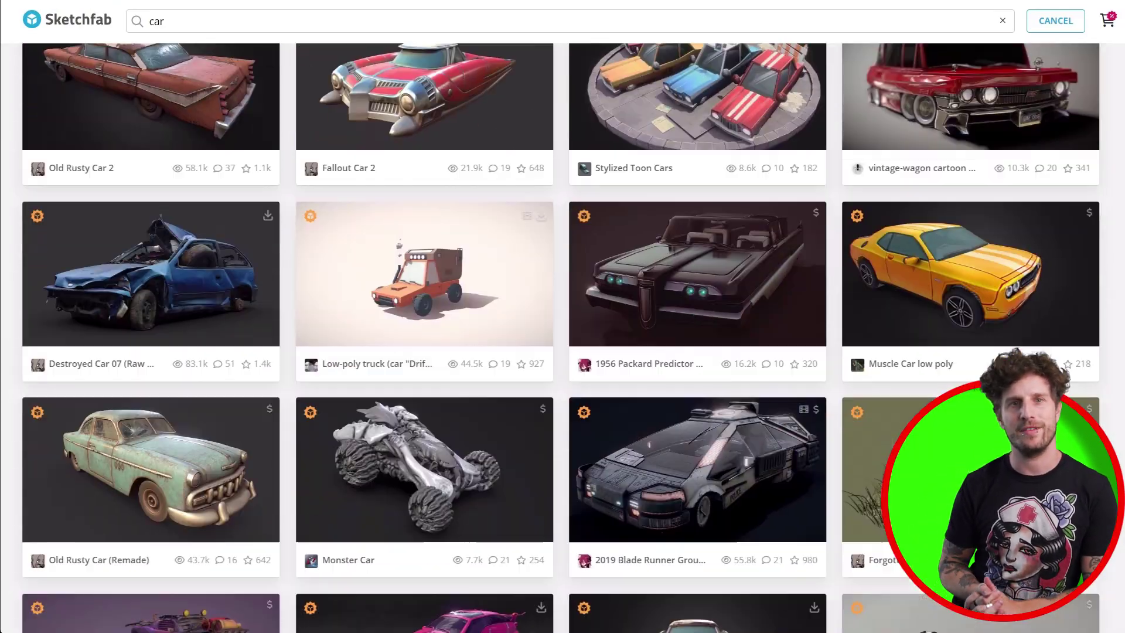
triple_click(225, 13)
text(ford mustang)
key(Return)
click(697, 486)
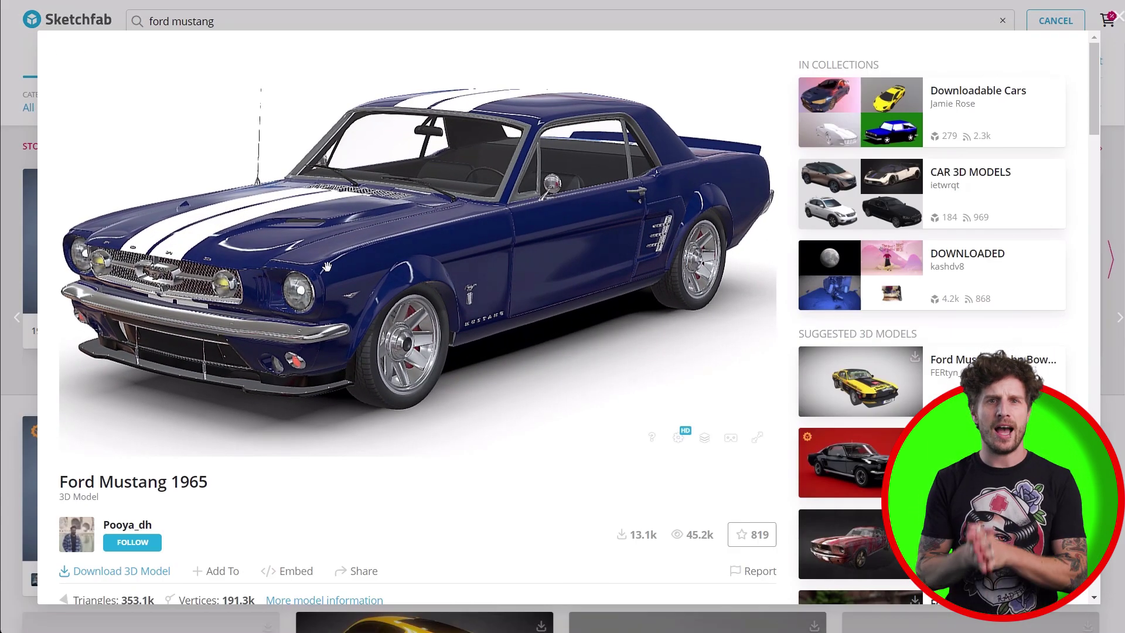
drag(327, 266, 223, 211)
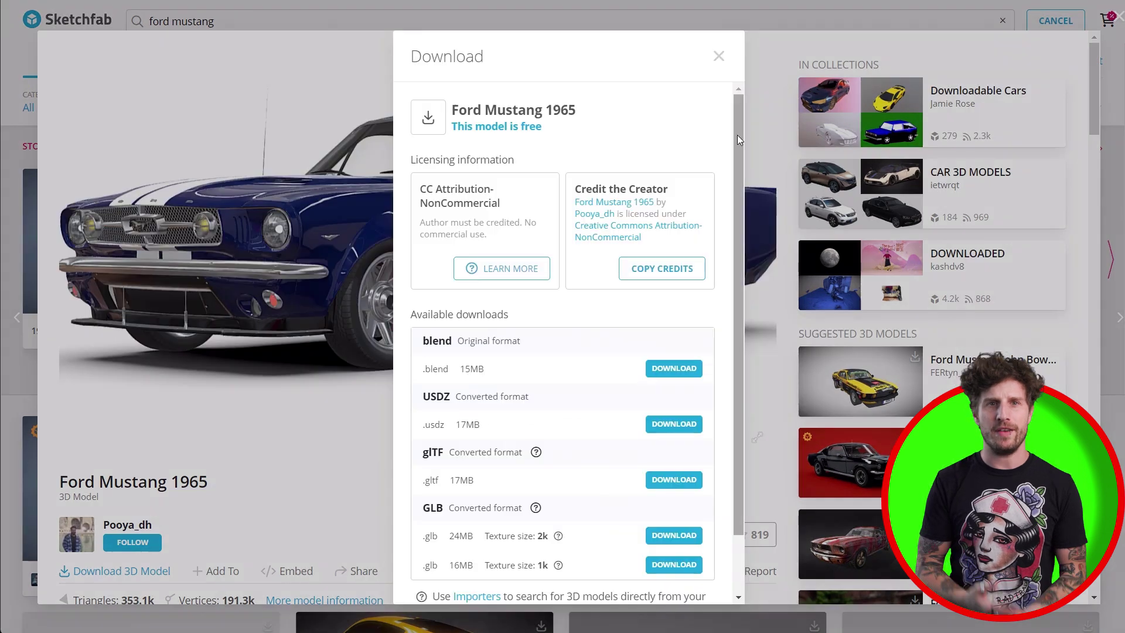
drag(737, 136, 739, 199)
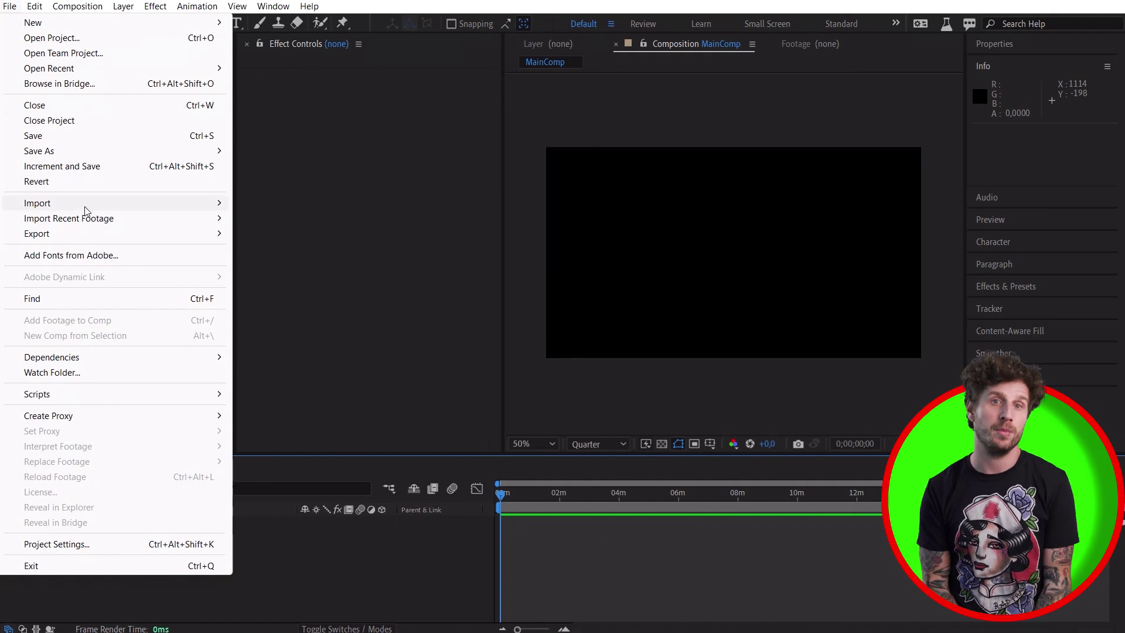
Step: Import the Mustang .glb, add it to MainComp as a layer, and render at Full resolution
mouse_move(85, 206)
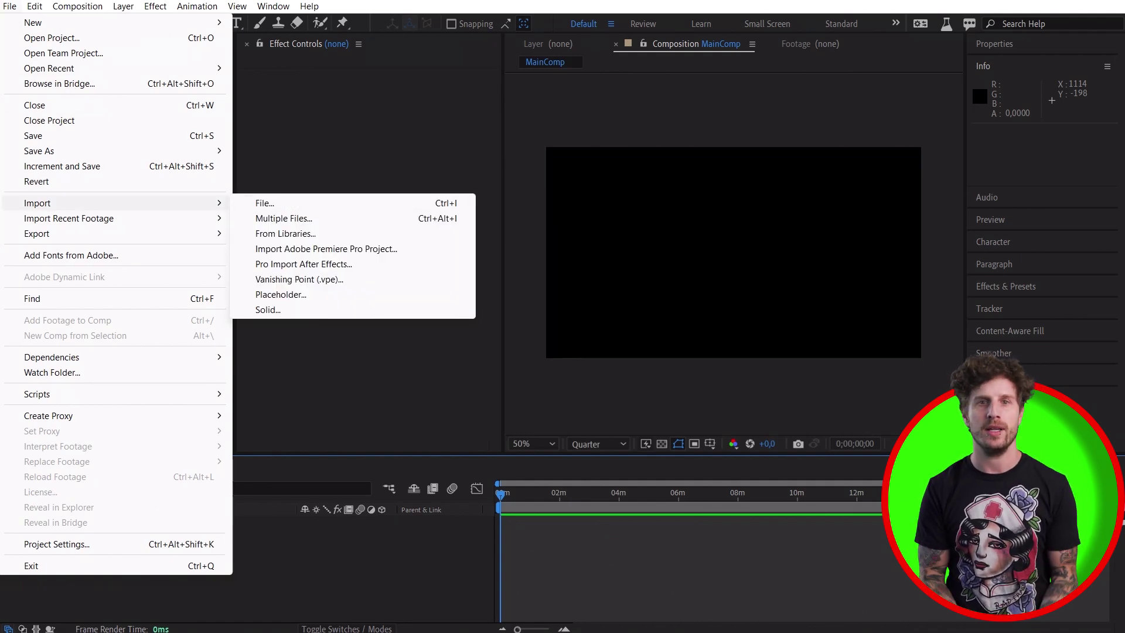
key(Escape)
drag(679, 321, 153, 291)
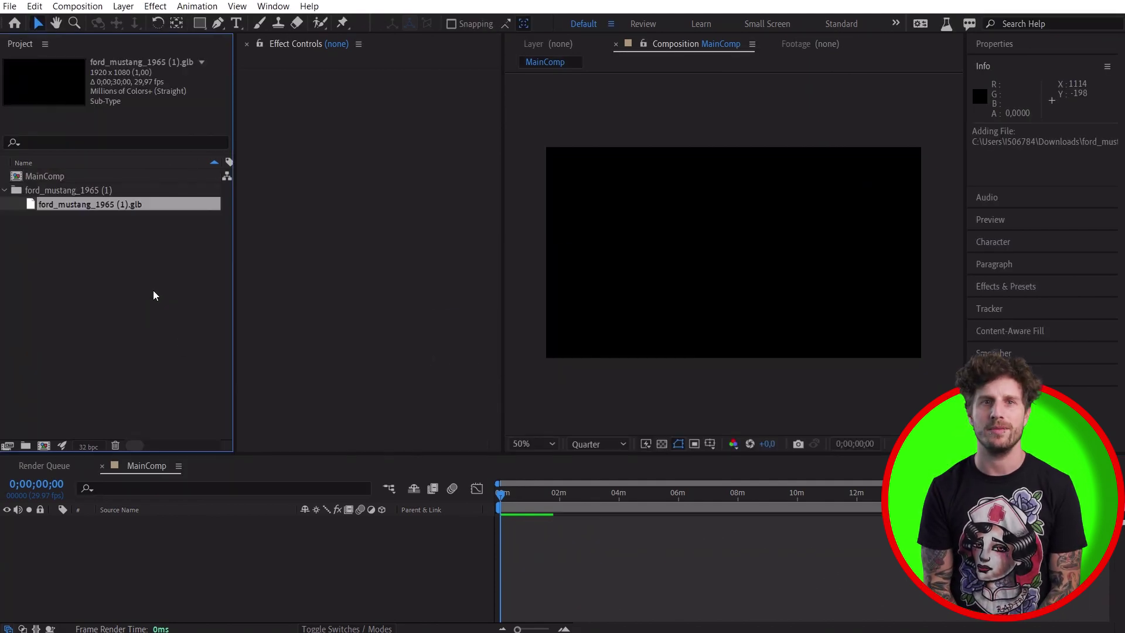
drag(93, 193, 162, 547)
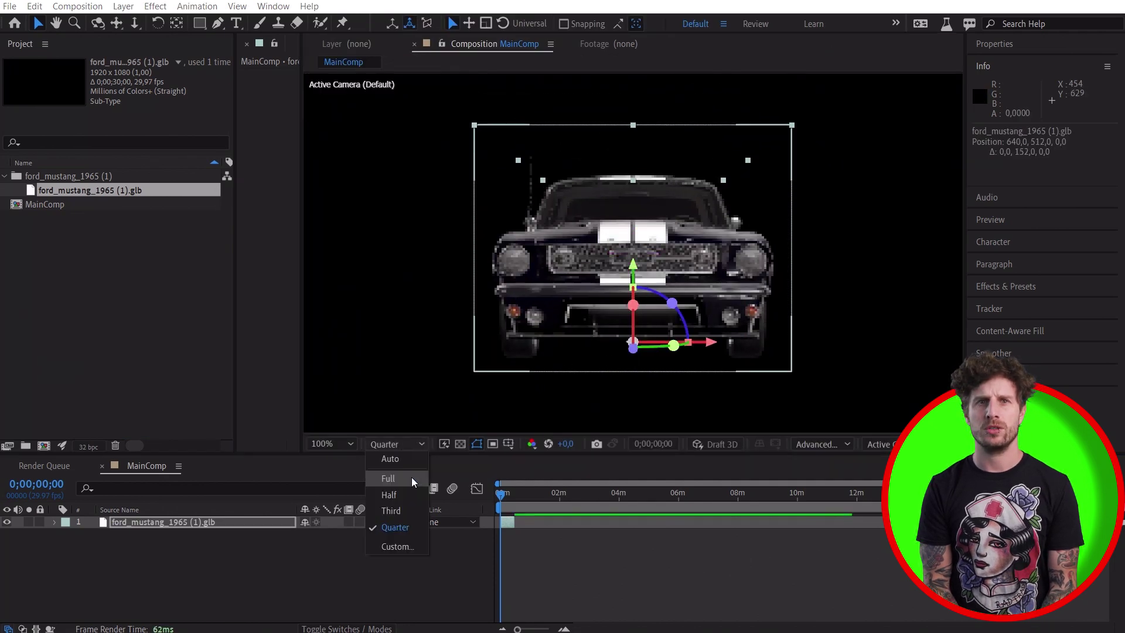
click(388, 478)
Step: Rotate the Mustang around its vertical axis
drag(703, 265, 861, 232)
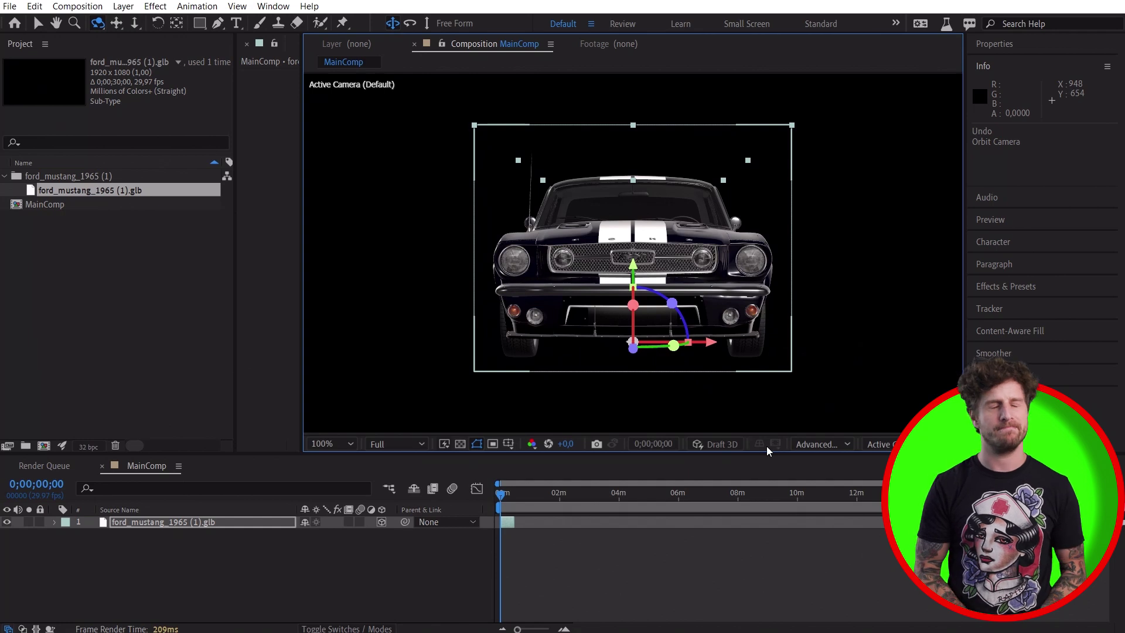
key(v)
drag(674, 346, 638, 309)
Step: Orbit, dolly and pan the camera so the car sits toward the left of the view
key(c)
key(c)
drag(653, 253, 680, 275)
key(c)
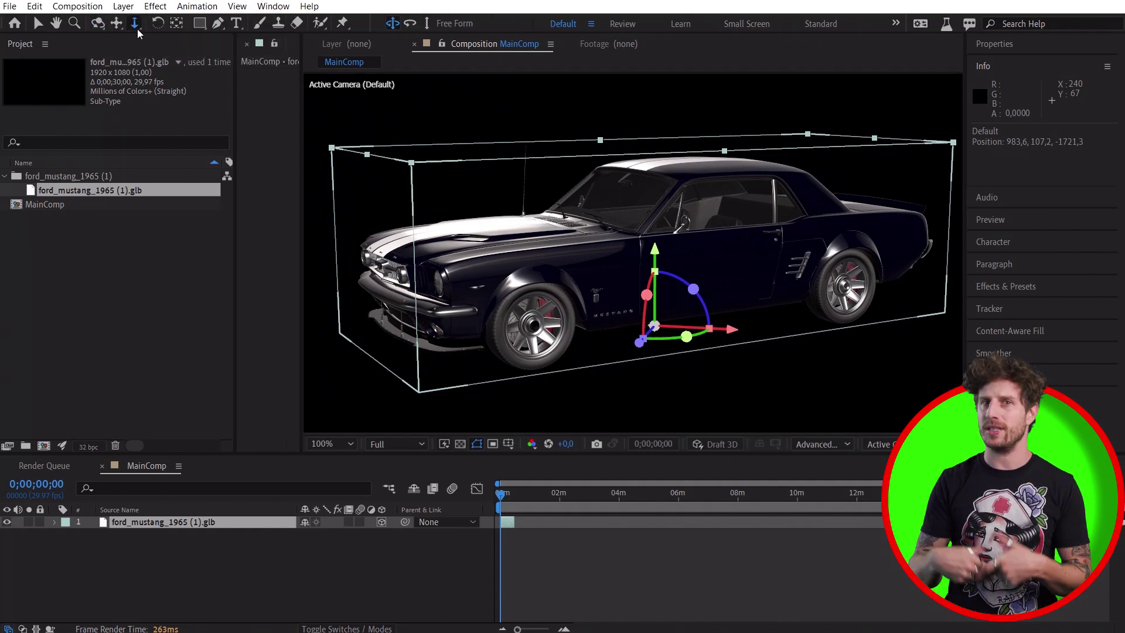
click(237, 40)
scroll(593, 156, up, 6)
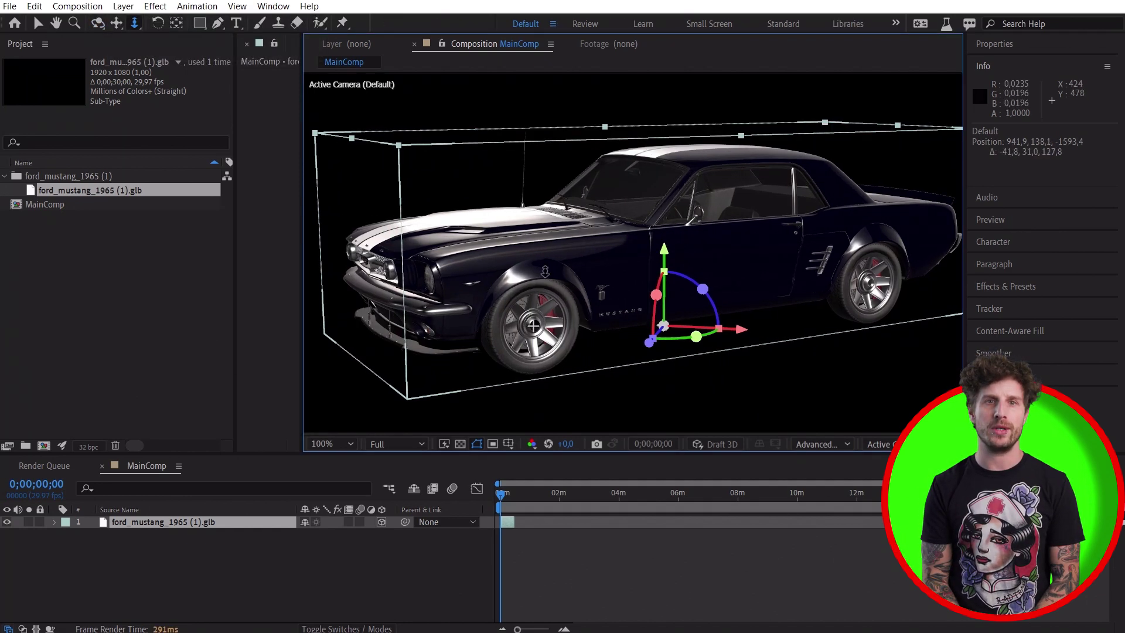
scroll(604, 299, down, 5)
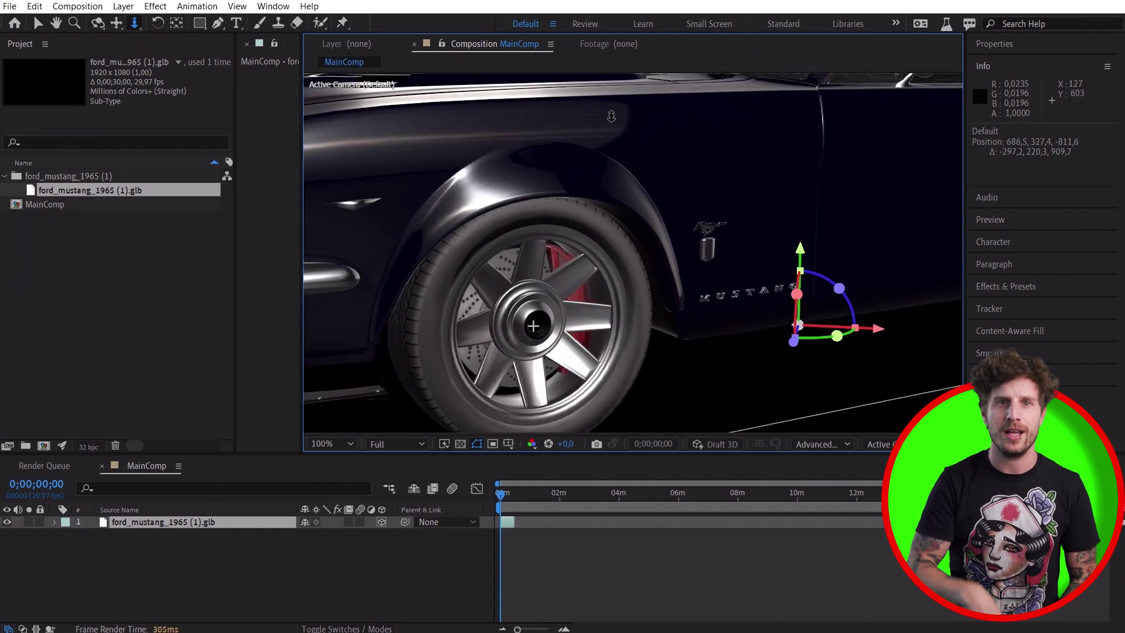
scroll(604, 298, down, 6)
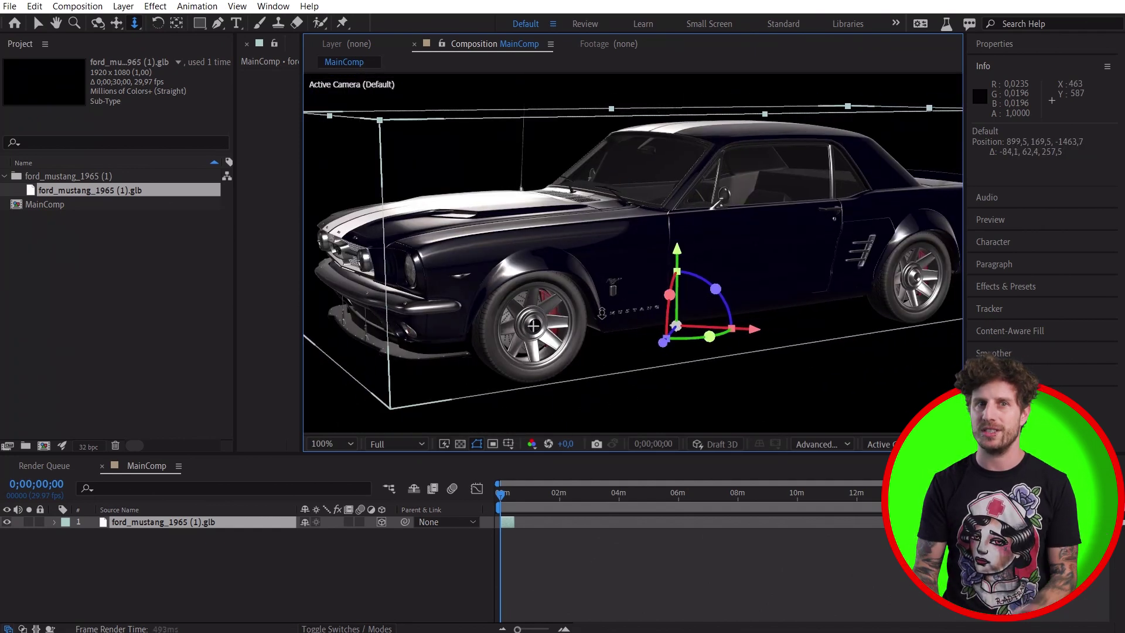
key(c)
drag(826, 213, 762, 220)
Step: Create a new Camera 1, then undo it
click(123, 5)
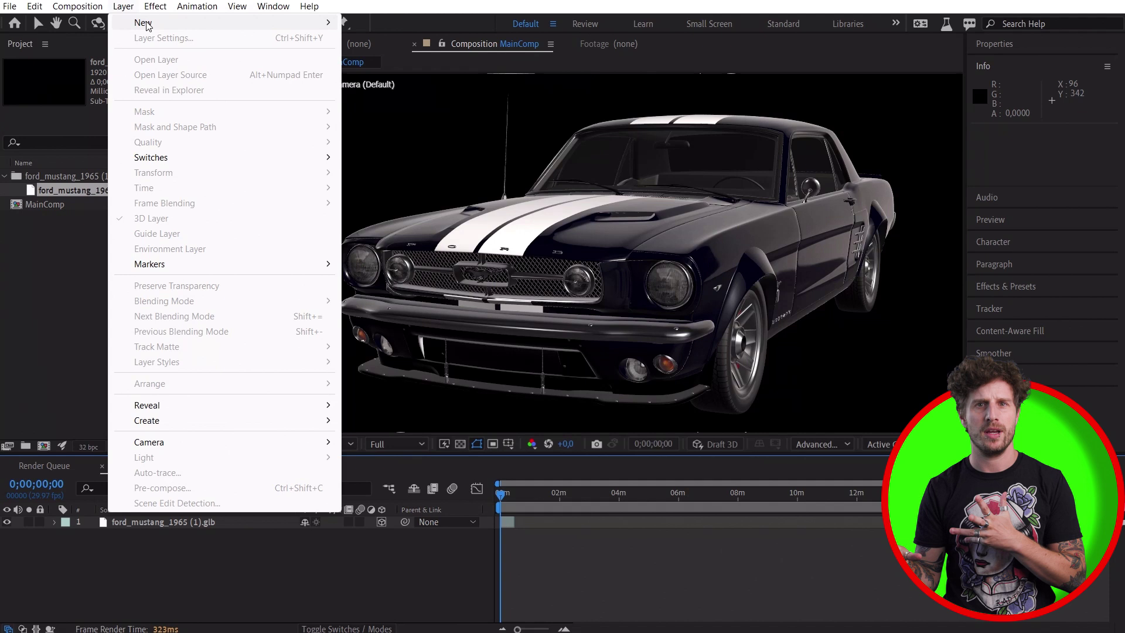
mouse_move(143, 22)
click(380, 68)
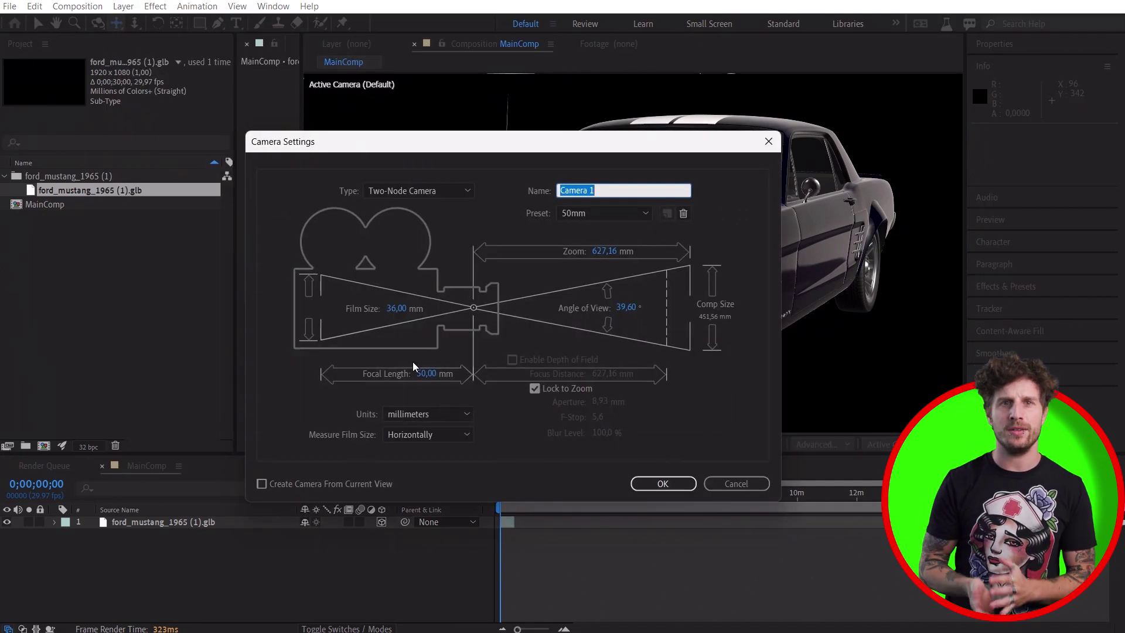
click(655, 487)
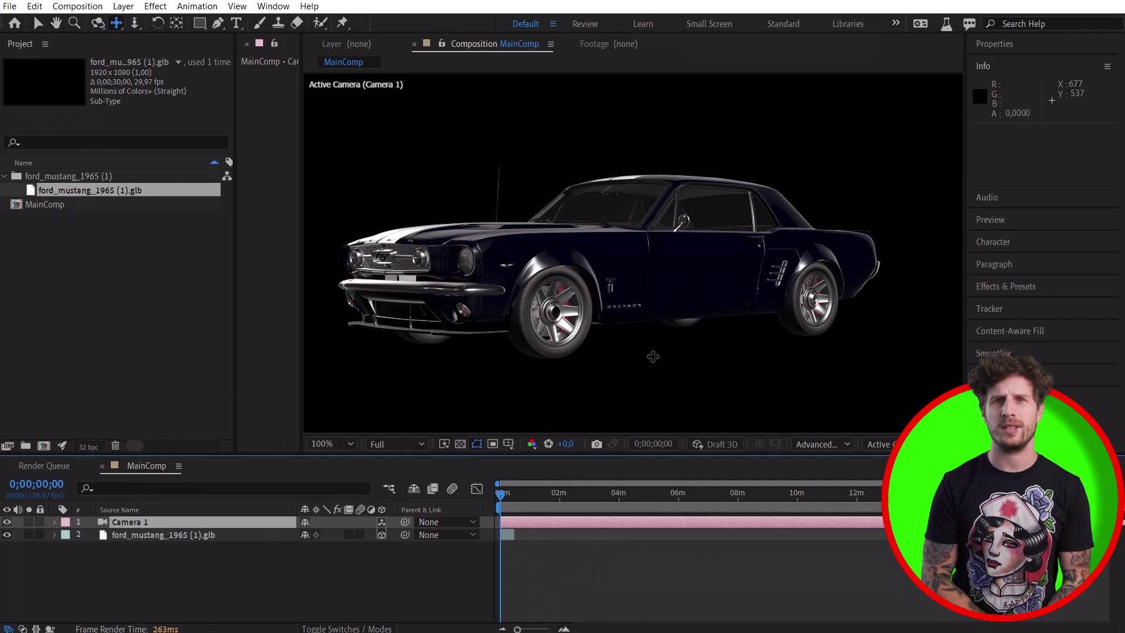
click(35, 6)
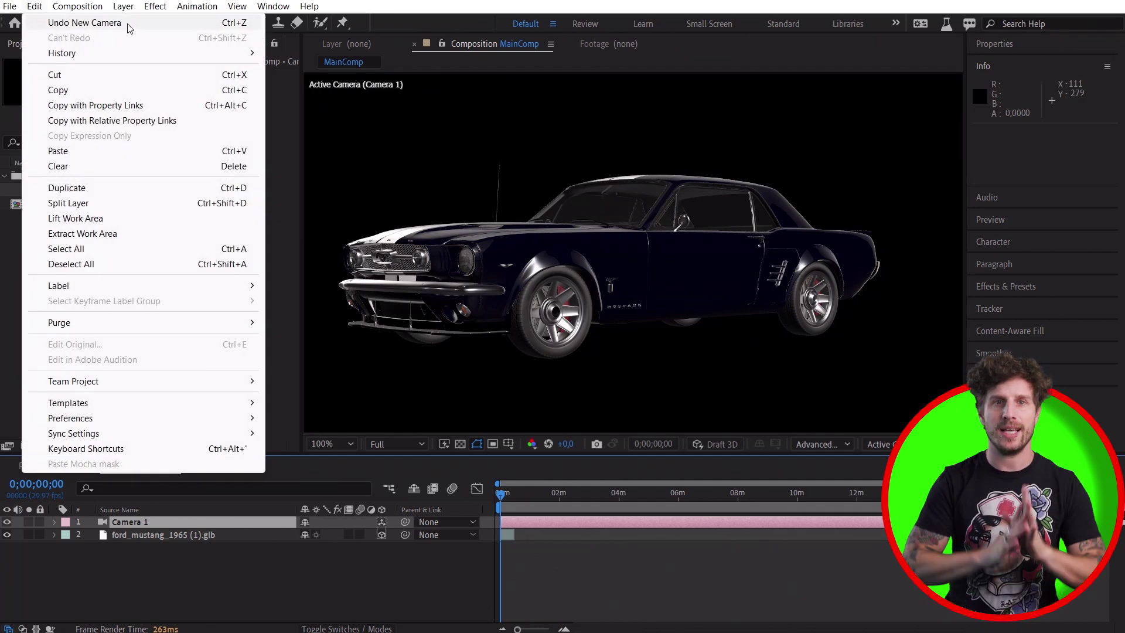
click(89, 24)
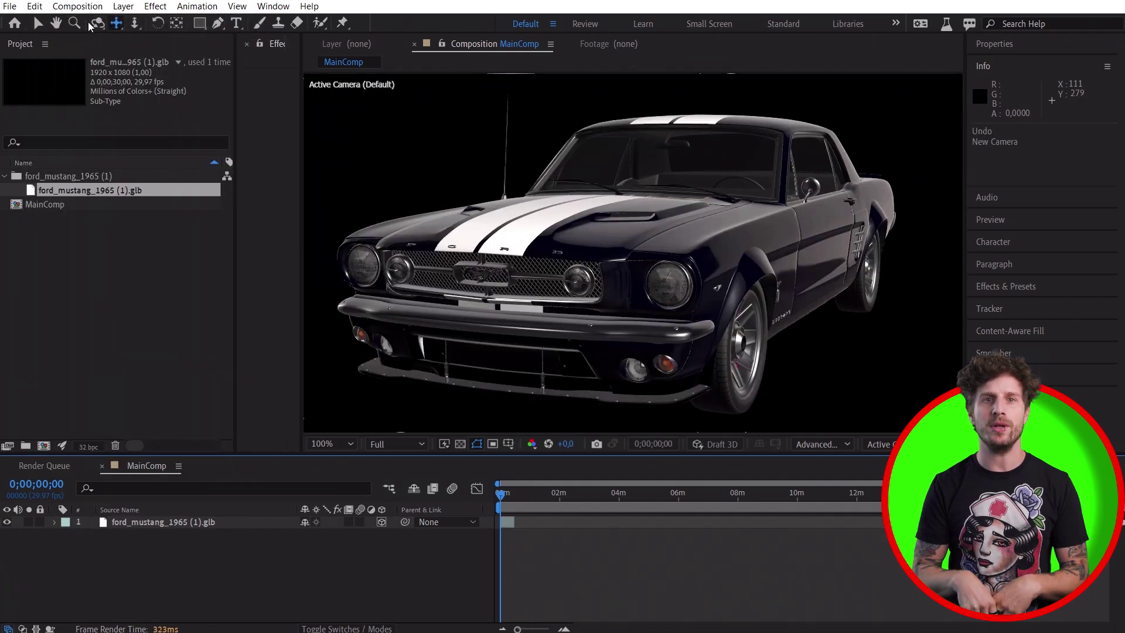
Step: Create the Default 2 camera from the current 3D view and add the road model to MainComp
click(129, 8)
mouse_move(155, 444)
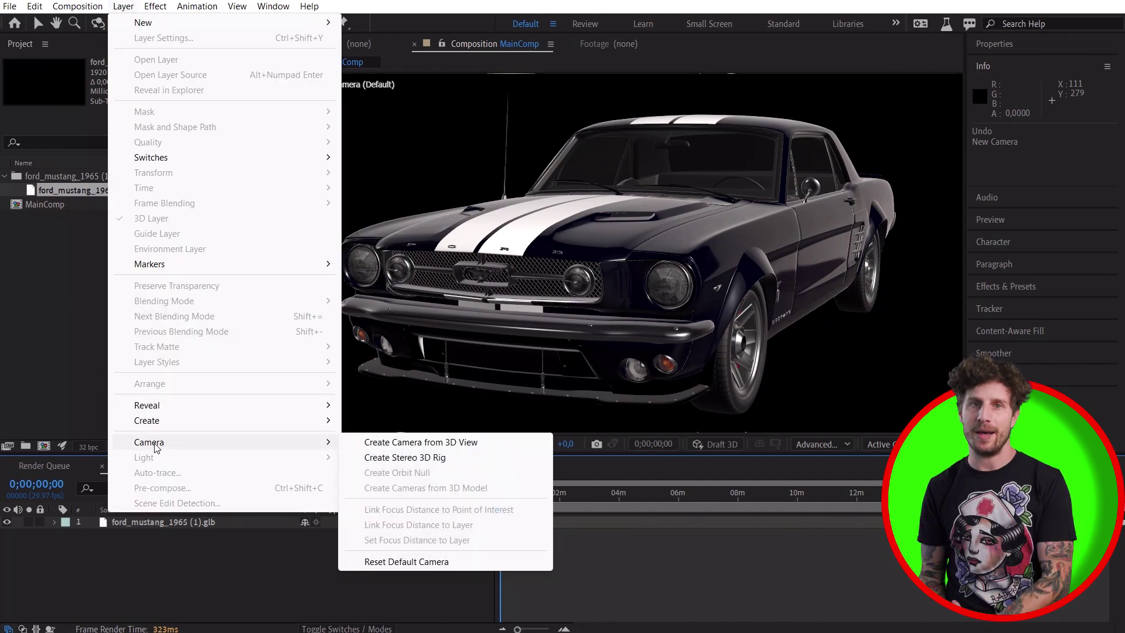
click(451, 444)
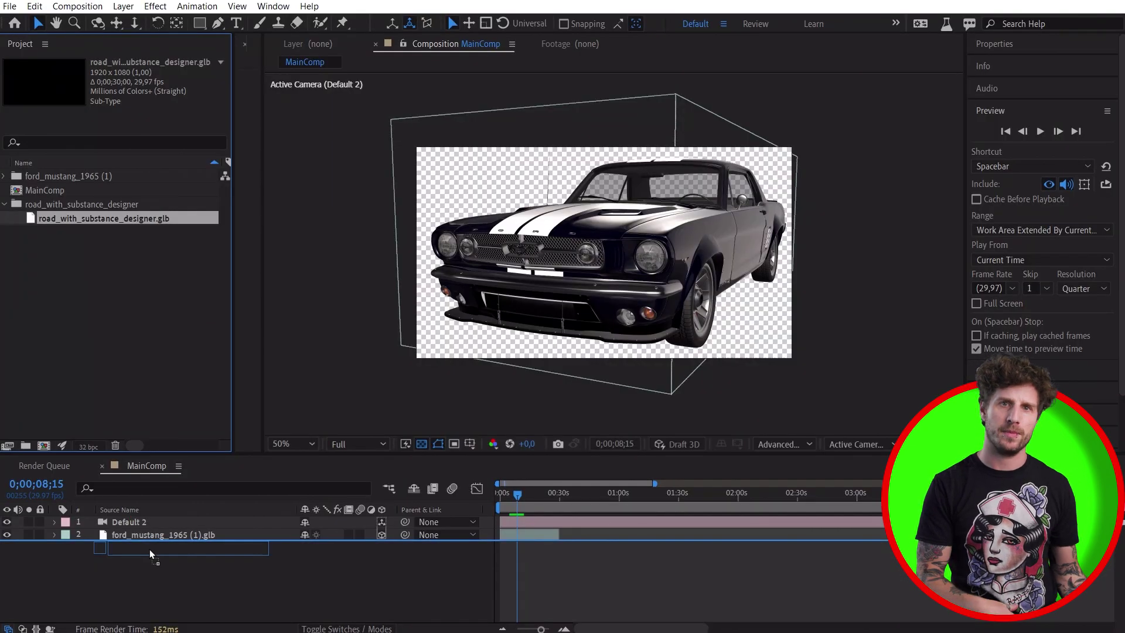
drag(149, 549, 149, 550)
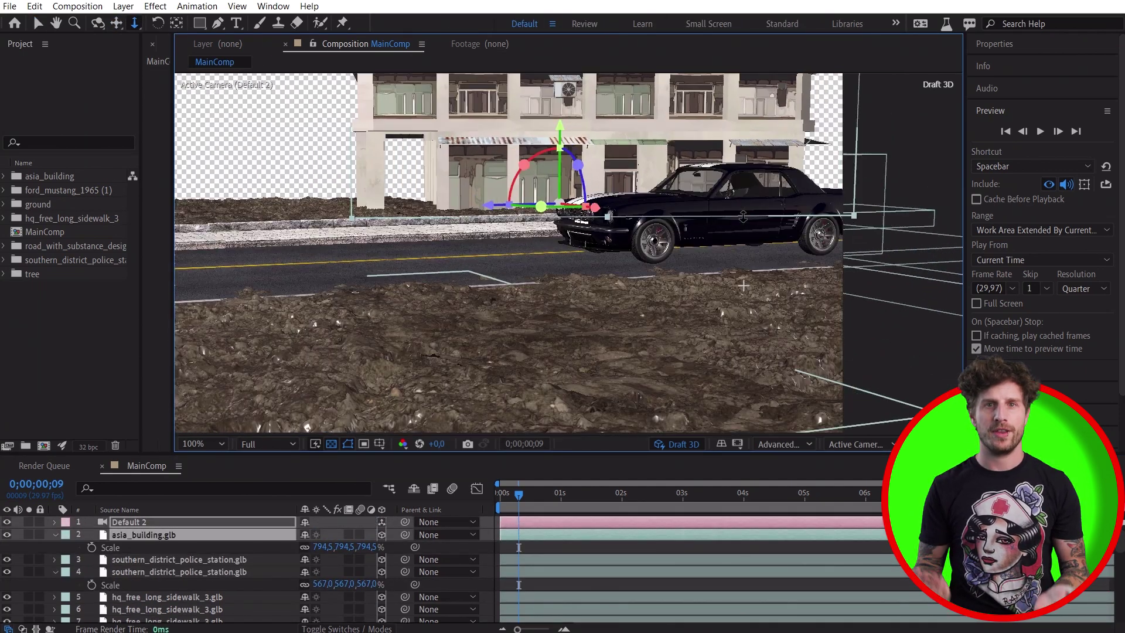
Step: Draw a circle shape layer, extrude it into a fence post, and duplicate it along the fence
click(123, 6)
click(403, 98)
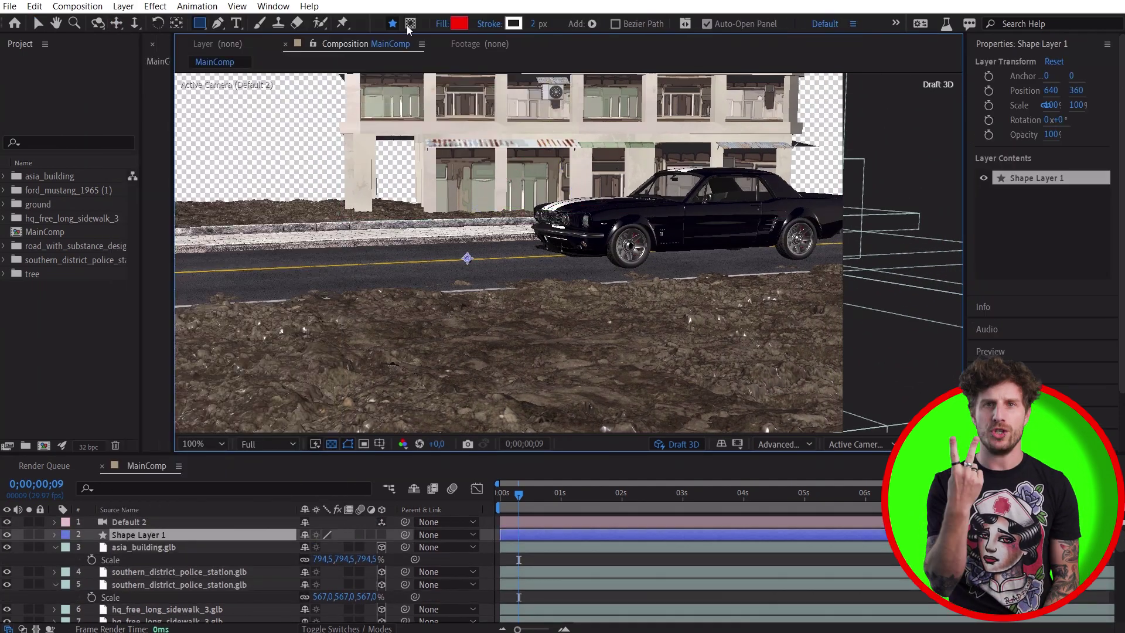
drag(445, 228, 489, 273)
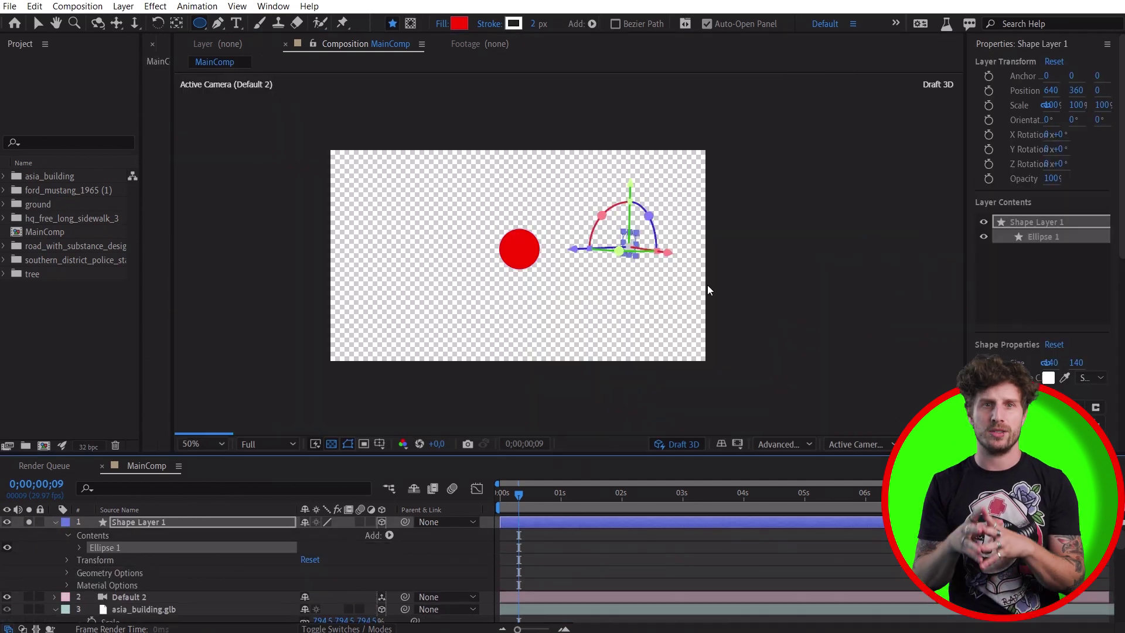
click(67, 573)
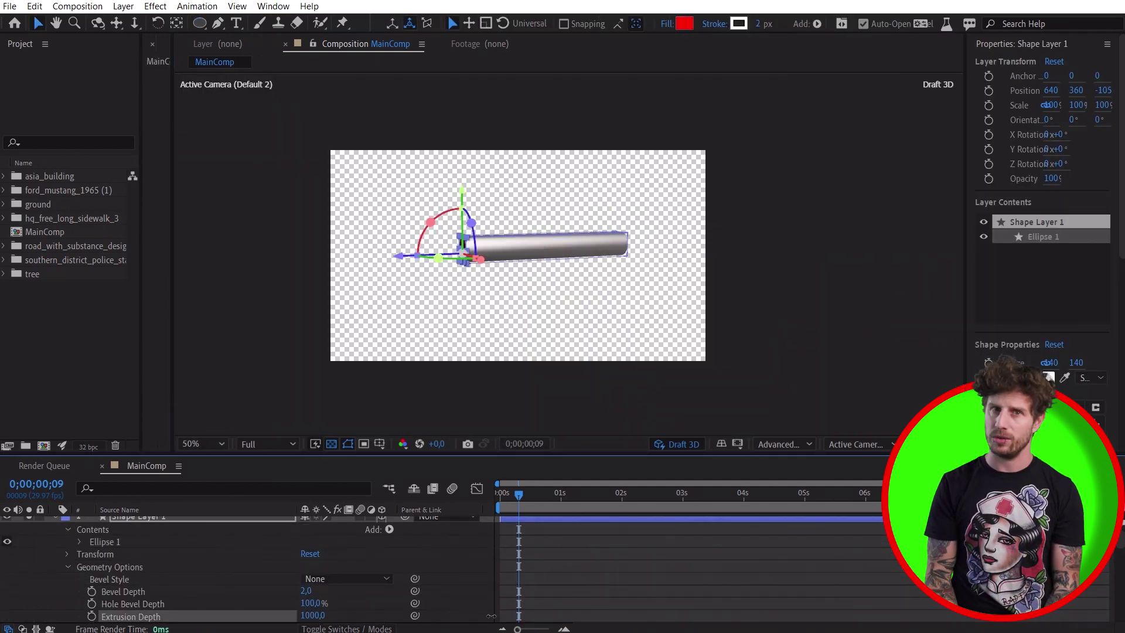
scroll(465, 240, up, 4)
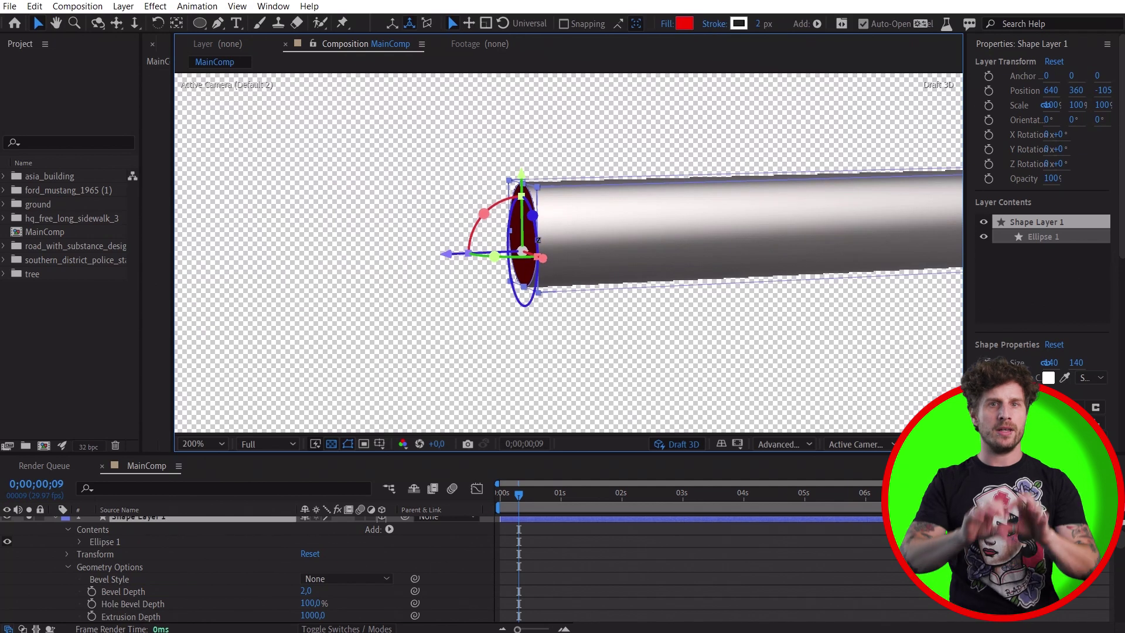
scroll(538, 190, down, 3)
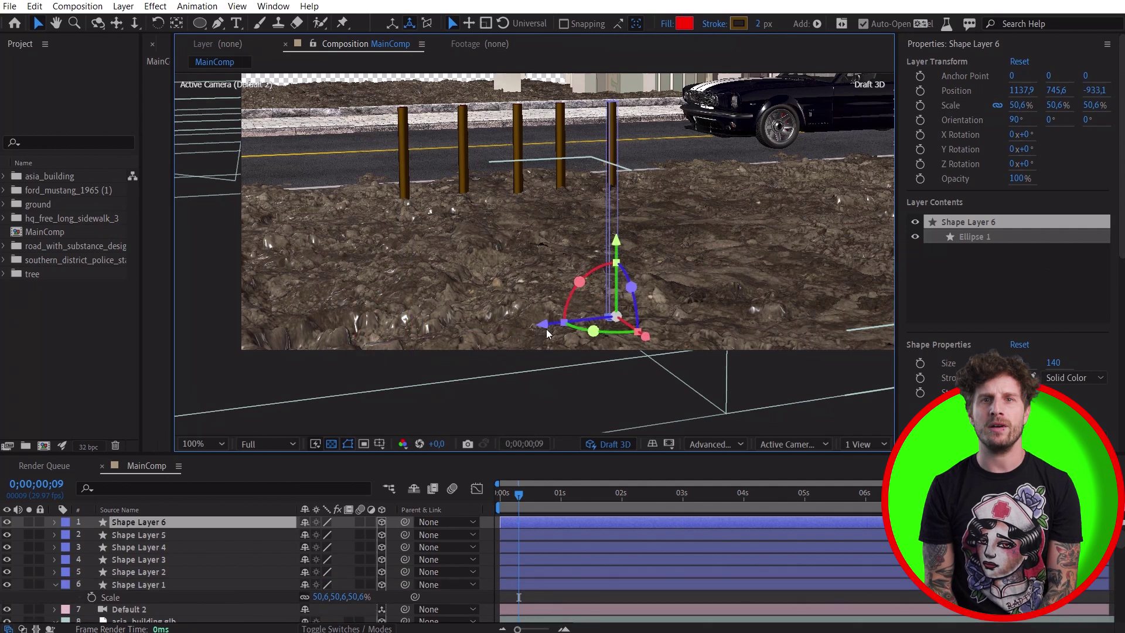
key(ctrl+d)
drag(546, 333, 652, 321)
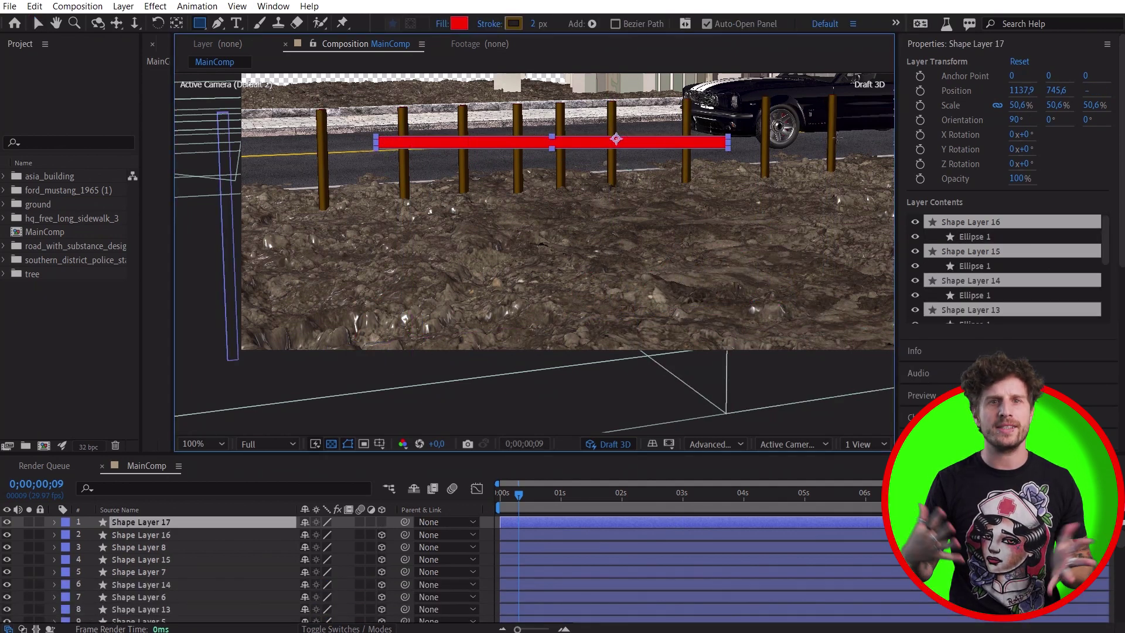
Step: Duplicate the rectangle fence rail and raise the copy higher on the posts
double_click(865, 142)
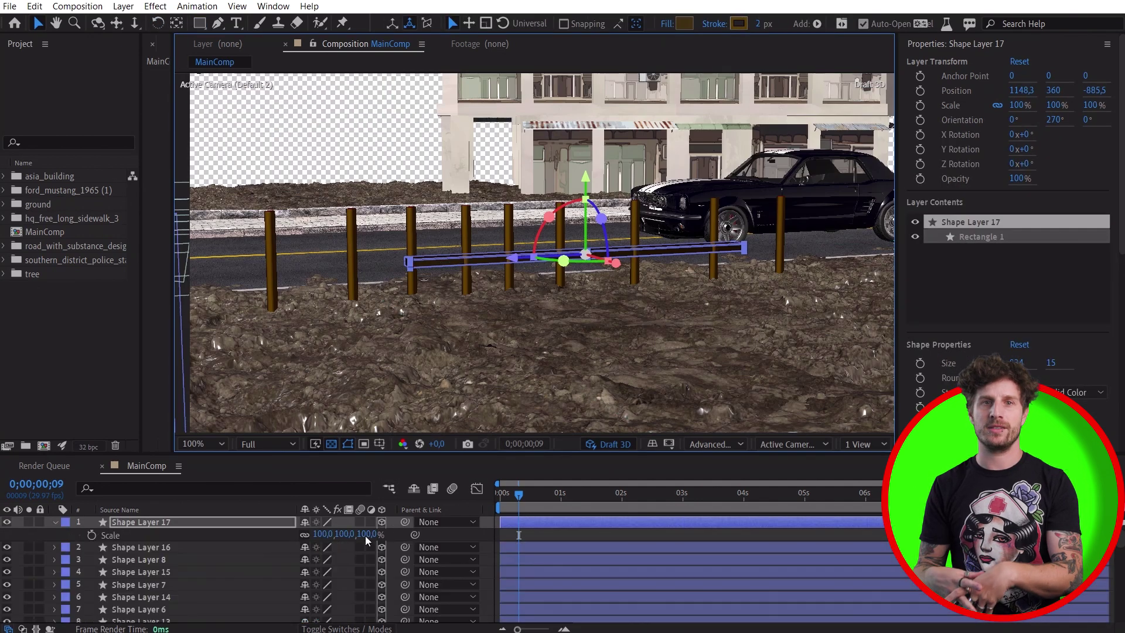
key(ctrl+d)
drag(585, 177, 591, 155)
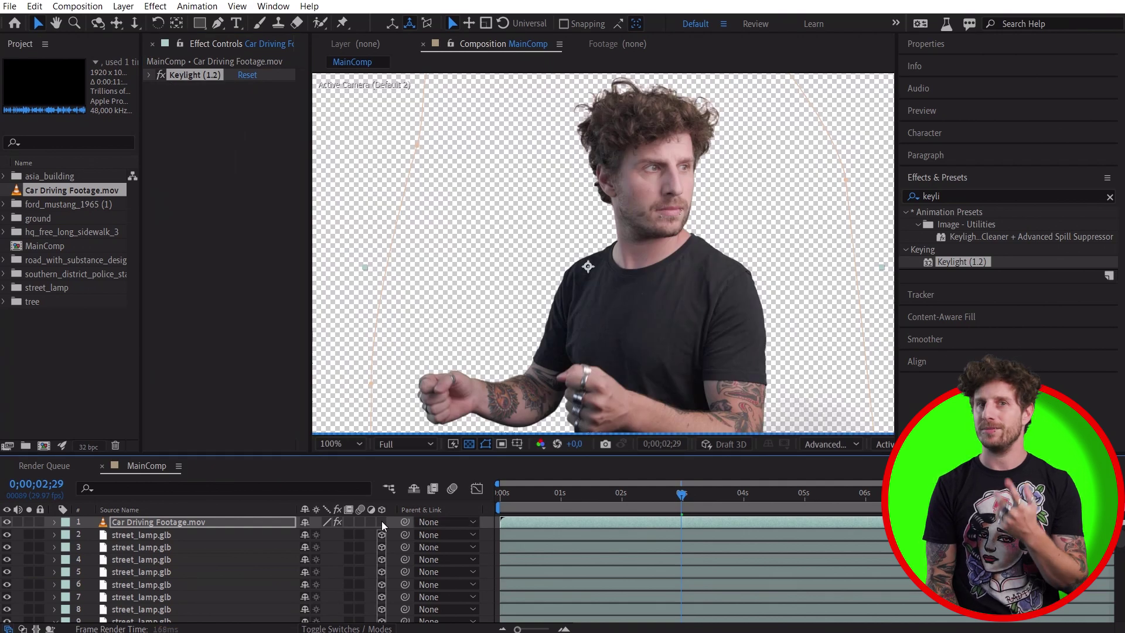
Step: Make the keyed driver footage a 3D layer and position it in the Mustang's driver seat
click(381, 521)
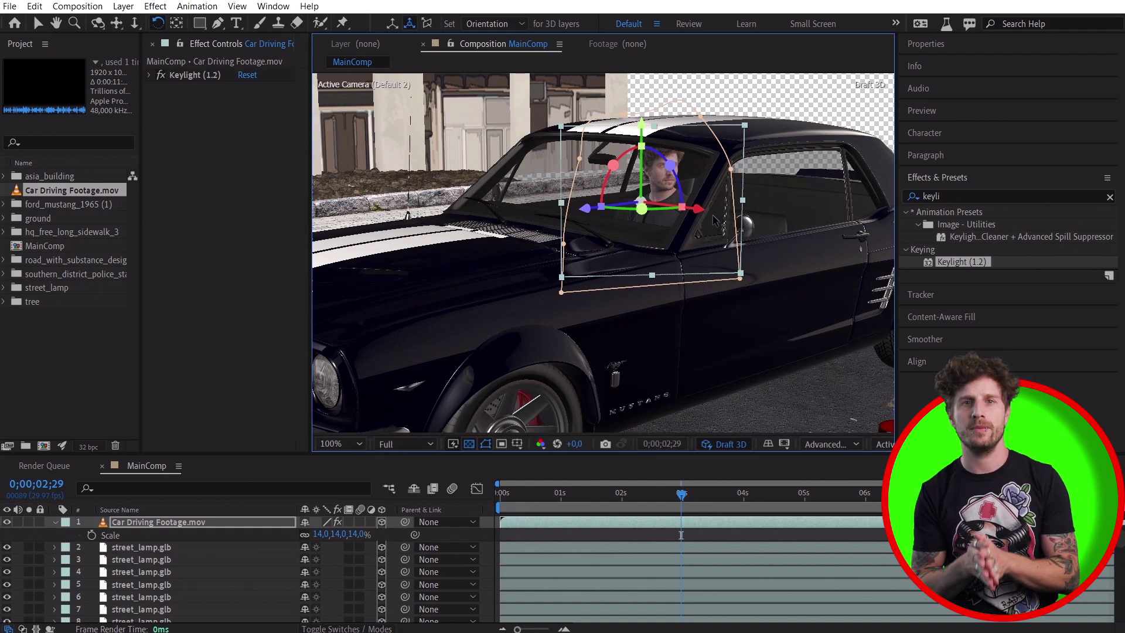
drag(717, 223, 726, 226)
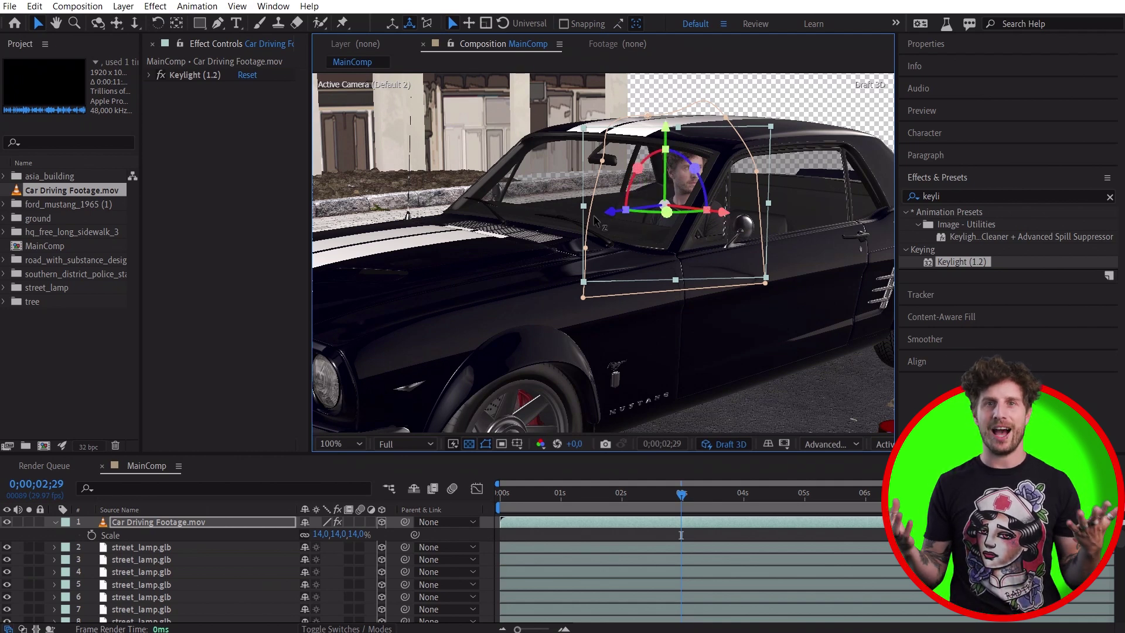
drag(594, 220, 595, 221)
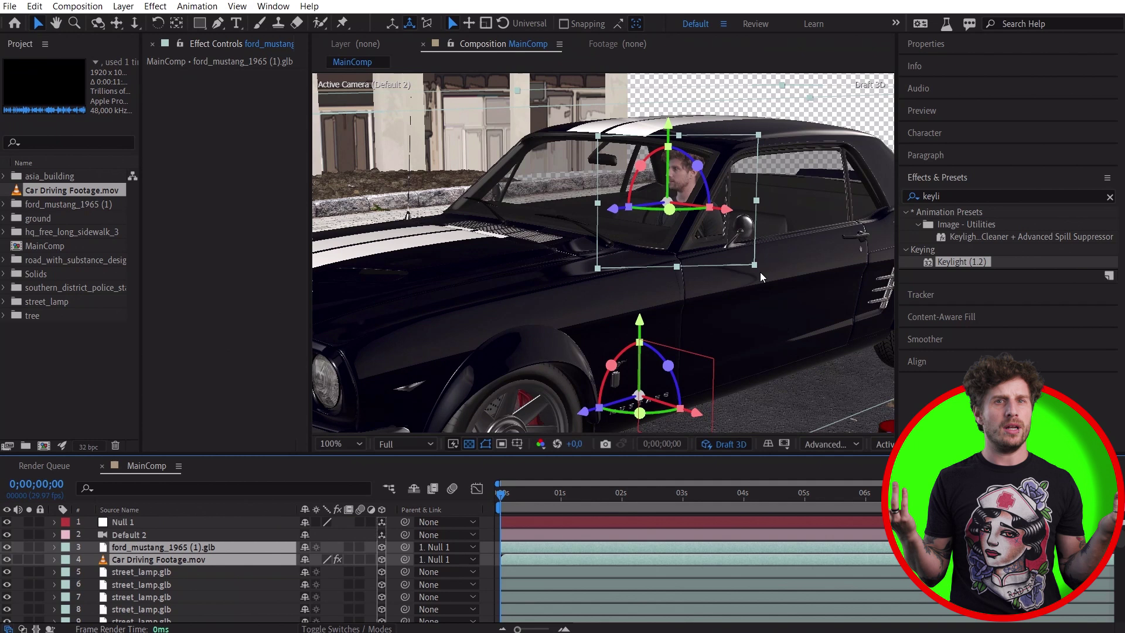
Step: Zoom the viewer out and dolly the camera to reframe the whole scene
key(comma)
key(comma)
key(c)
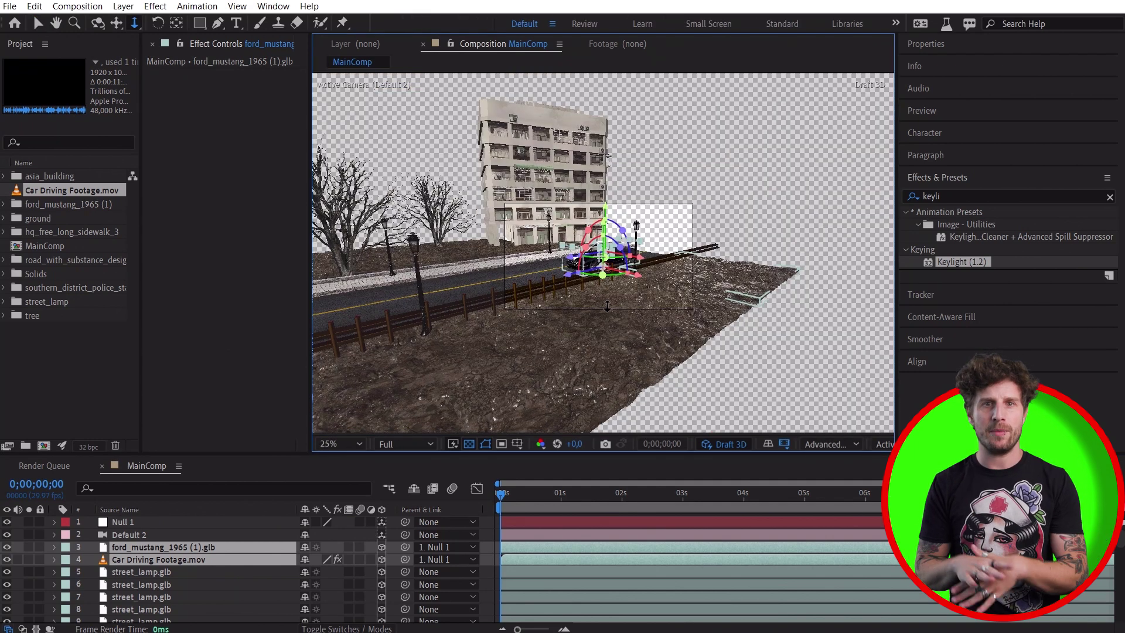
scroll(607, 334, down, 5)
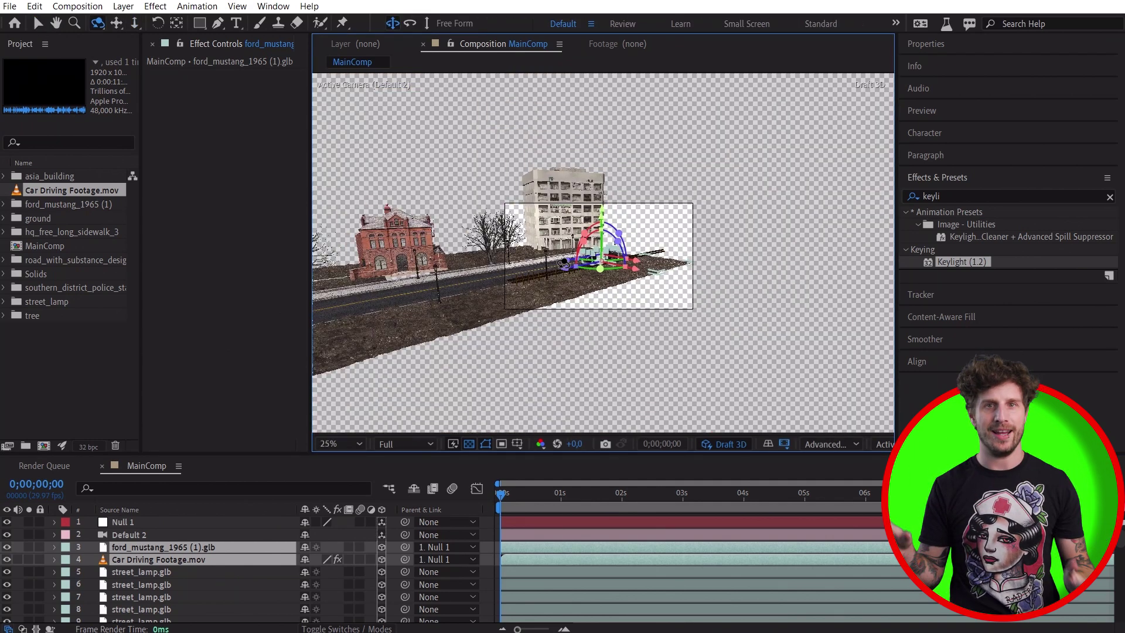
drag(625, 251, 656, 251)
scroll(721, 224, up, 3)
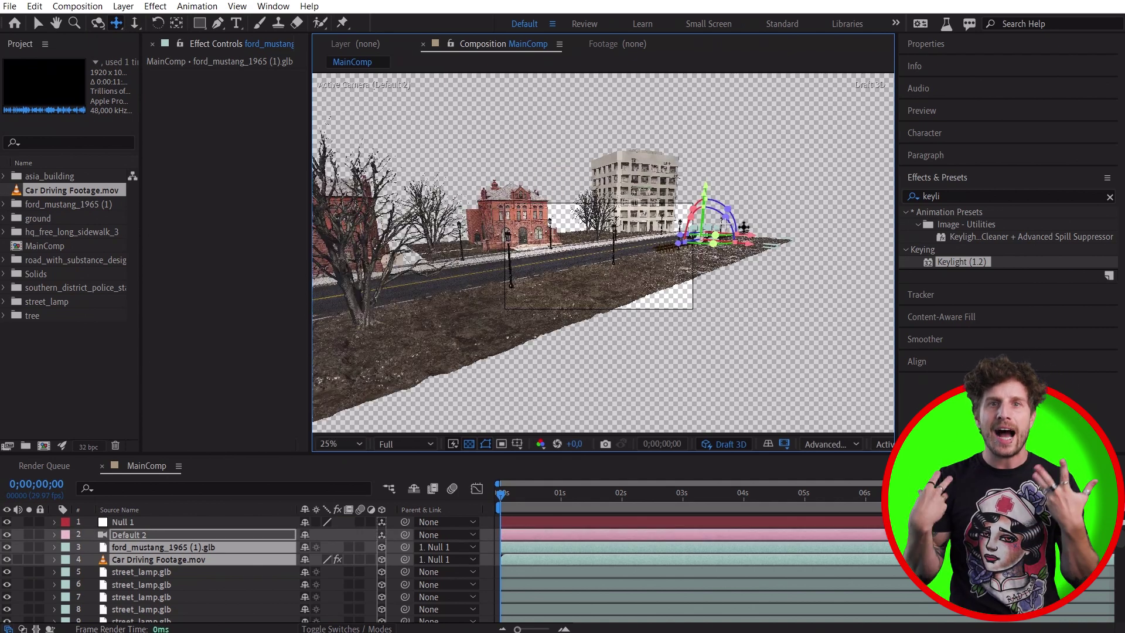
scroll(683, 241, up, 3)
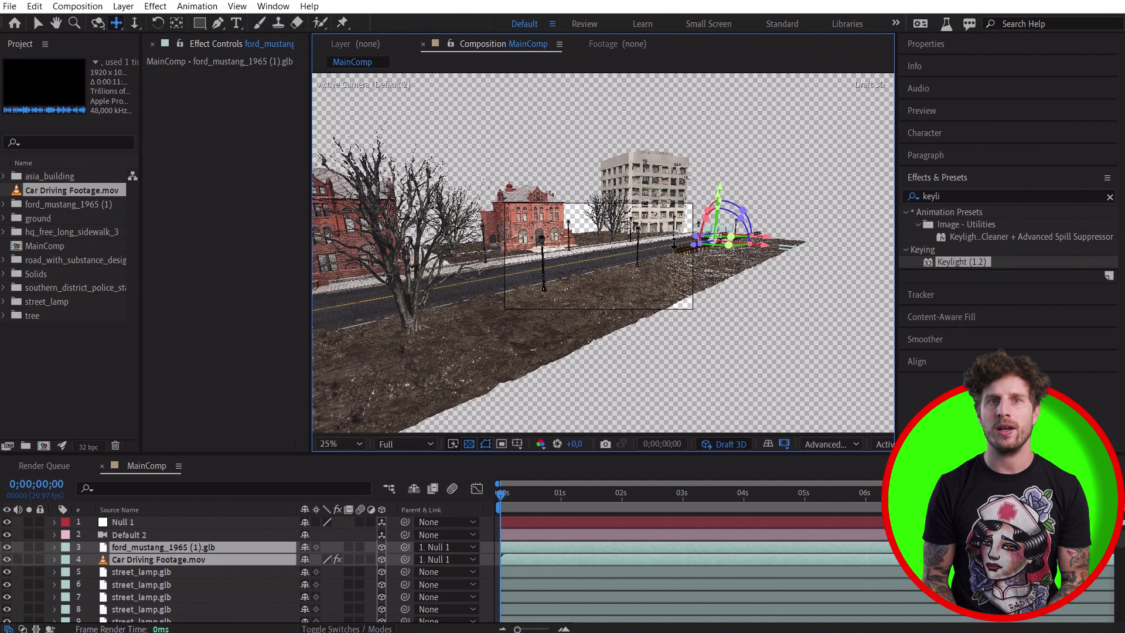
drag(673, 262, 682, 317)
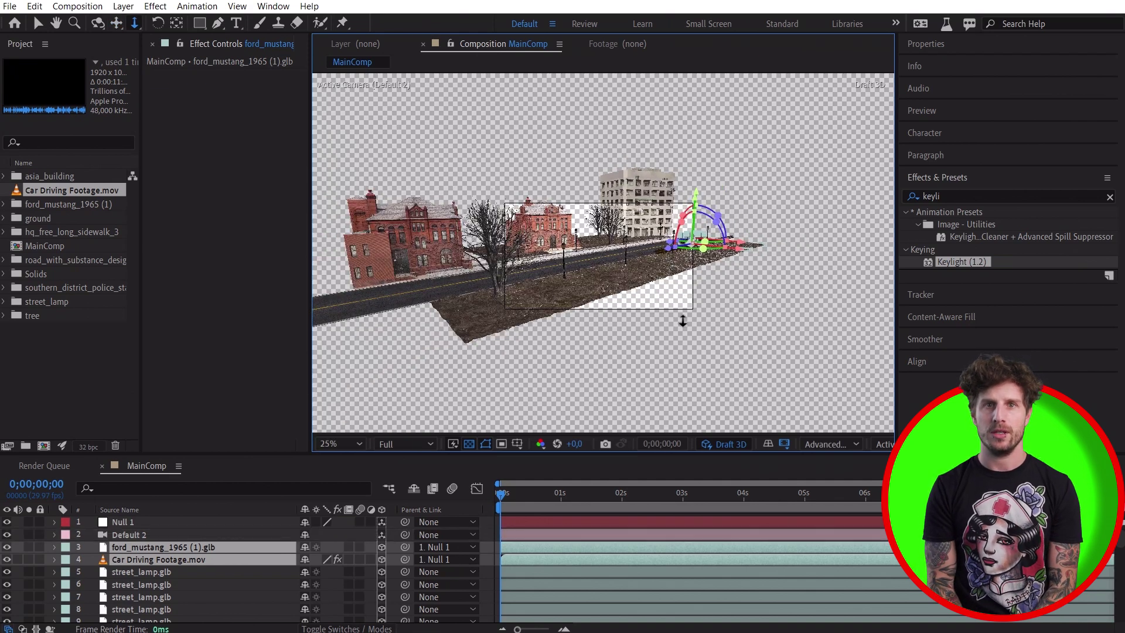
Step: Add Null 1, parent the Mustang and driver footage to it, and move it back along Z
click(123, 6)
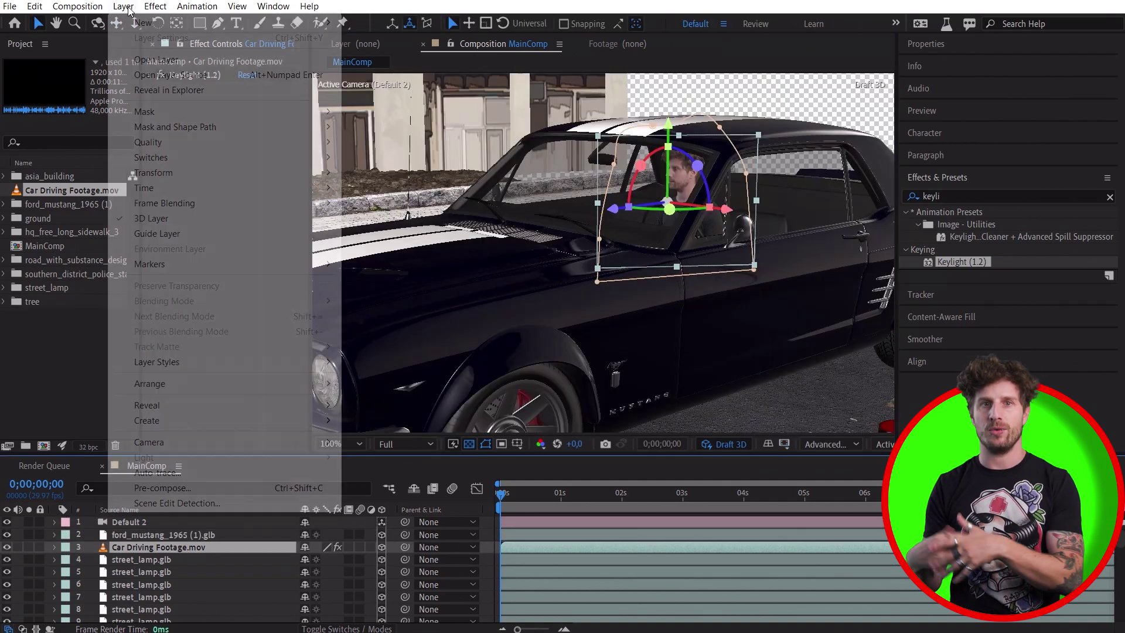
mouse_move(176, 22)
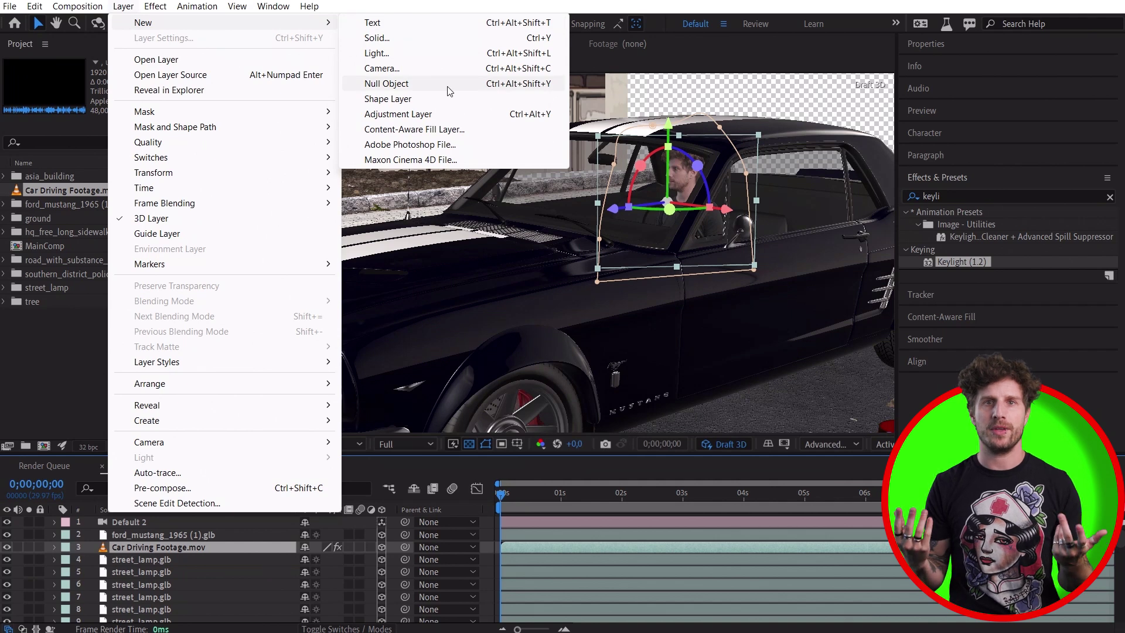
click(447, 87)
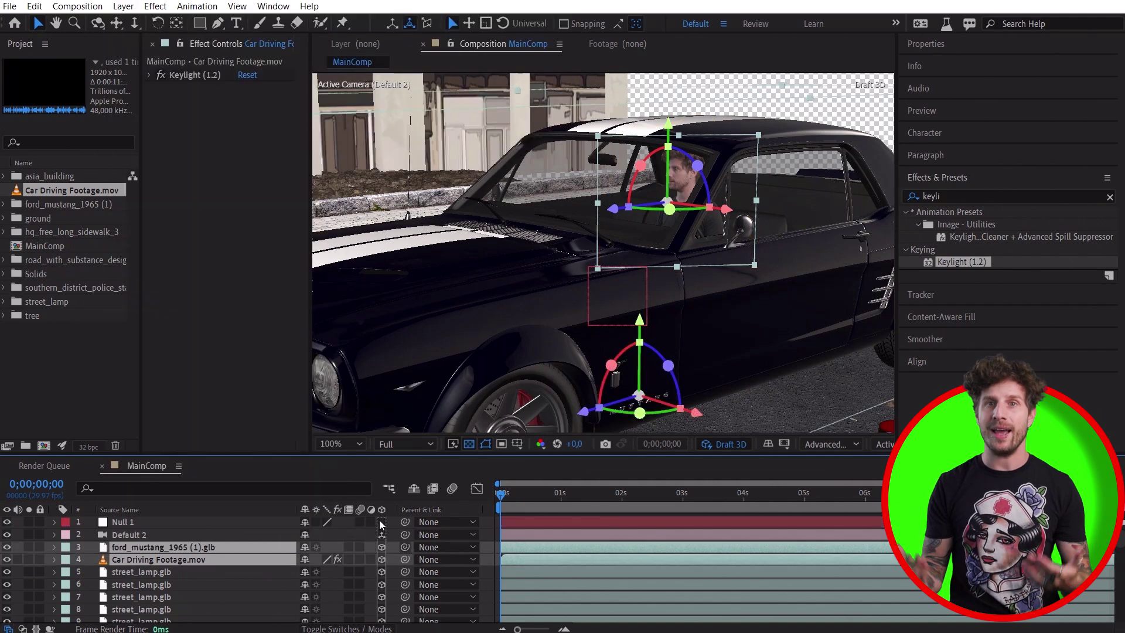
click(107, 526)
click(188, 546)
shift+click(198, 561)
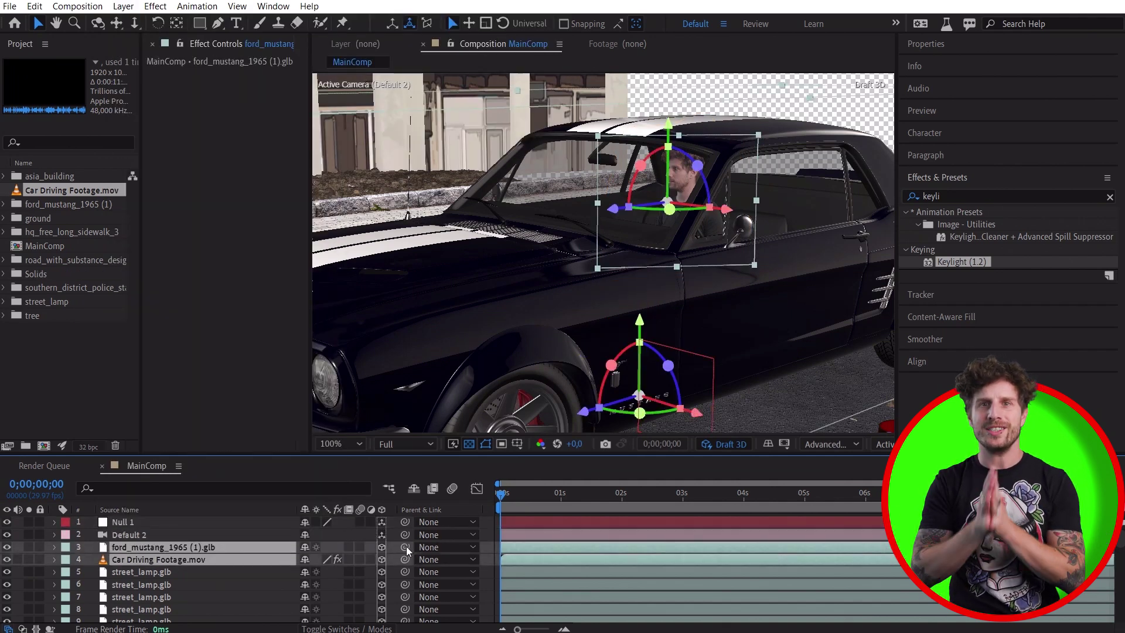
drag(404, 547, 112, 526)
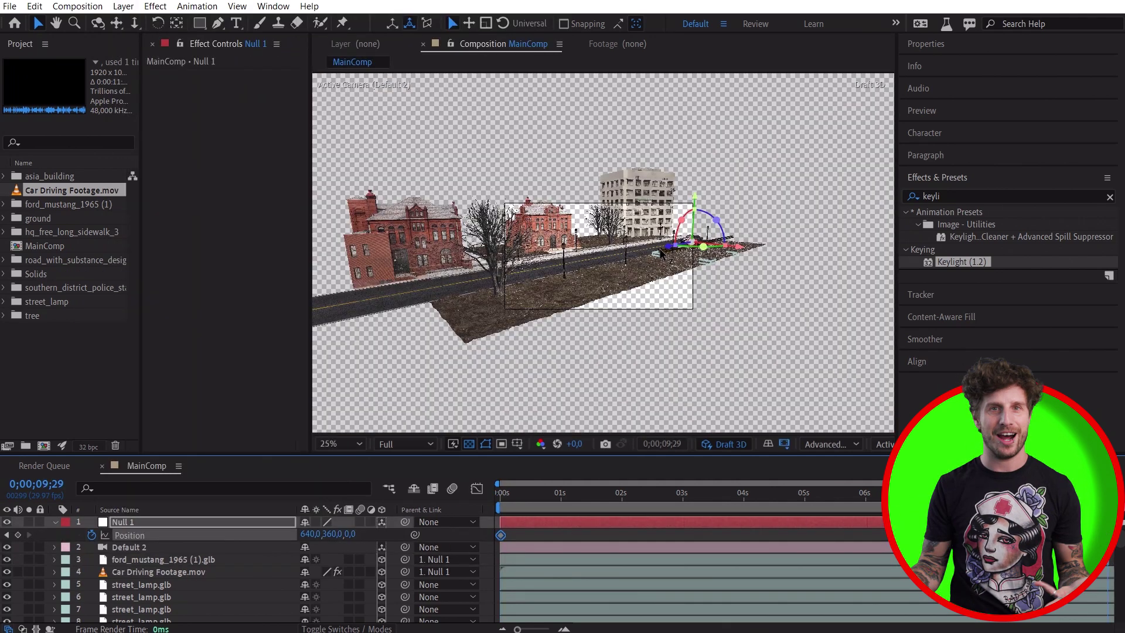
drag(703, 240, 416, 301)
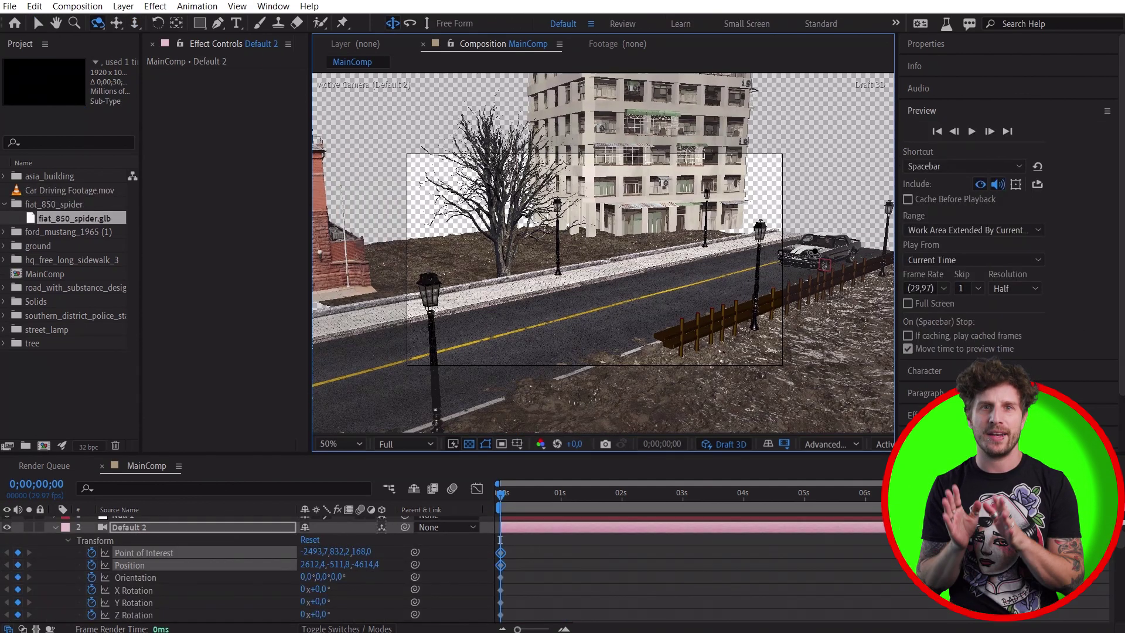
Step: Orbit, pan and dolly the camera to frame the buildings, ending close on the car
scroll(602, 252, up, 10)
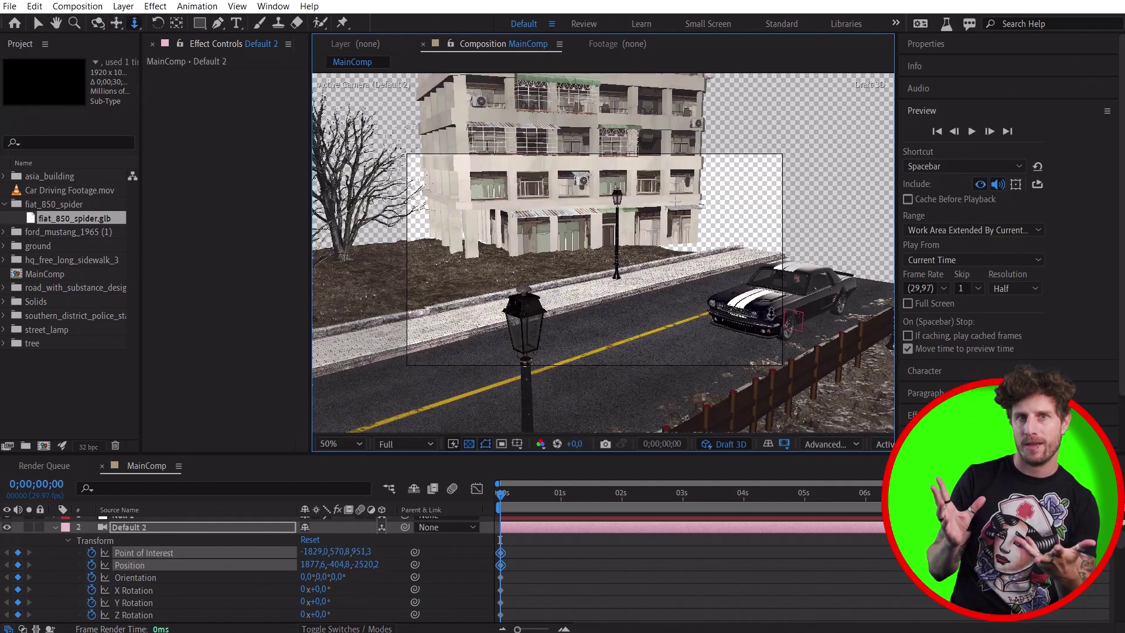
key(c)
key(c)
scroll(561, 80, up, 10)
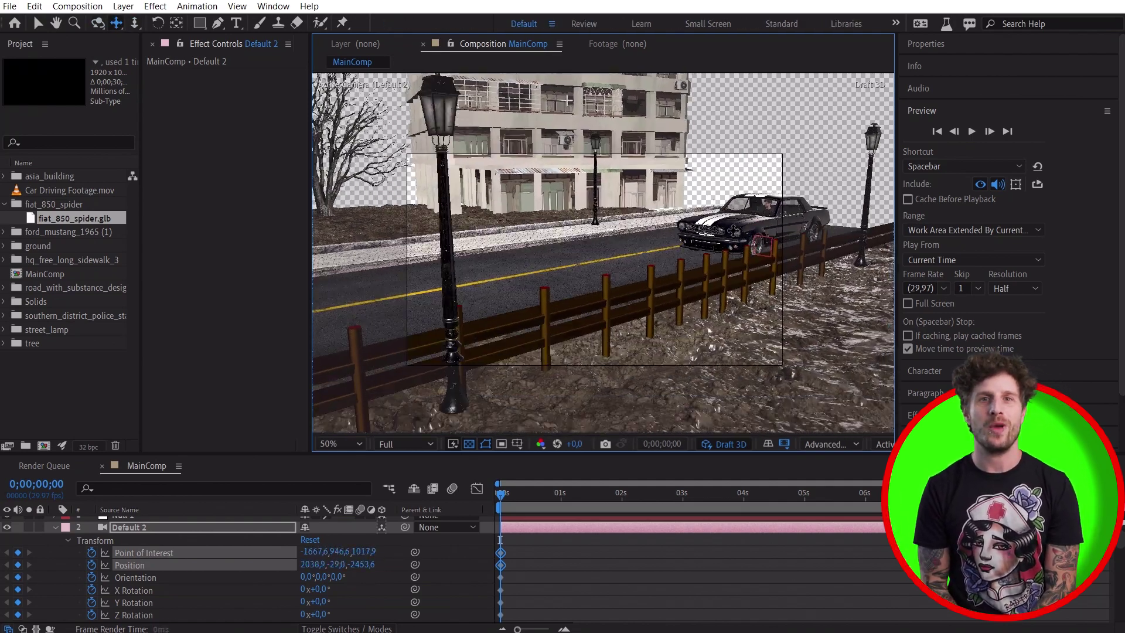
scroll(561, 80, up, 5)
key(c)
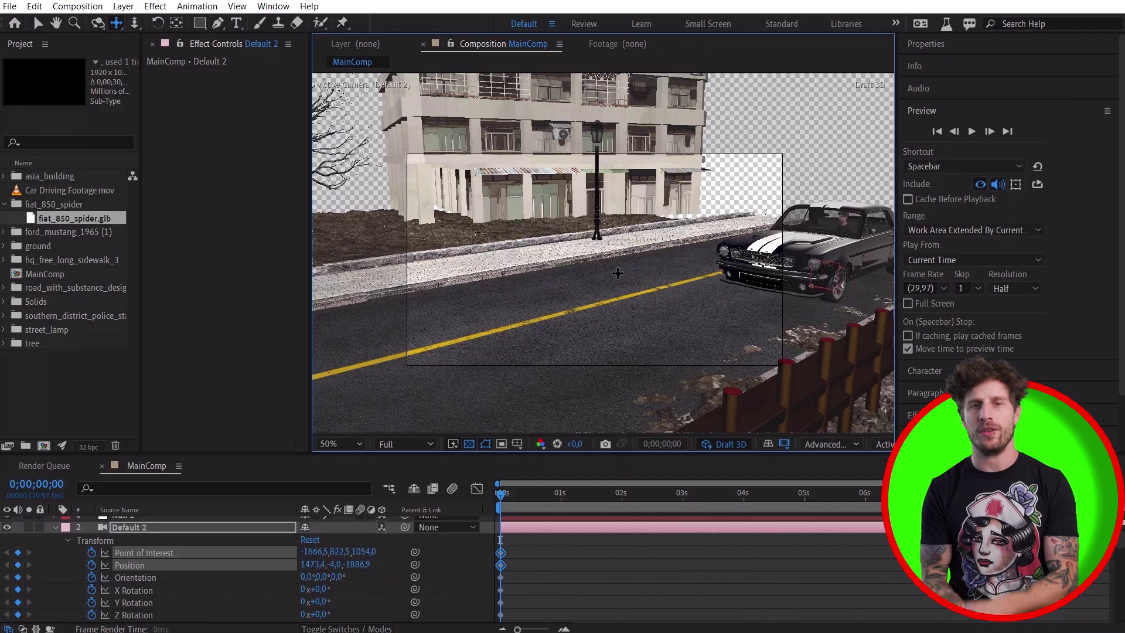
drag(656, 281, 585, 284)
key(space)
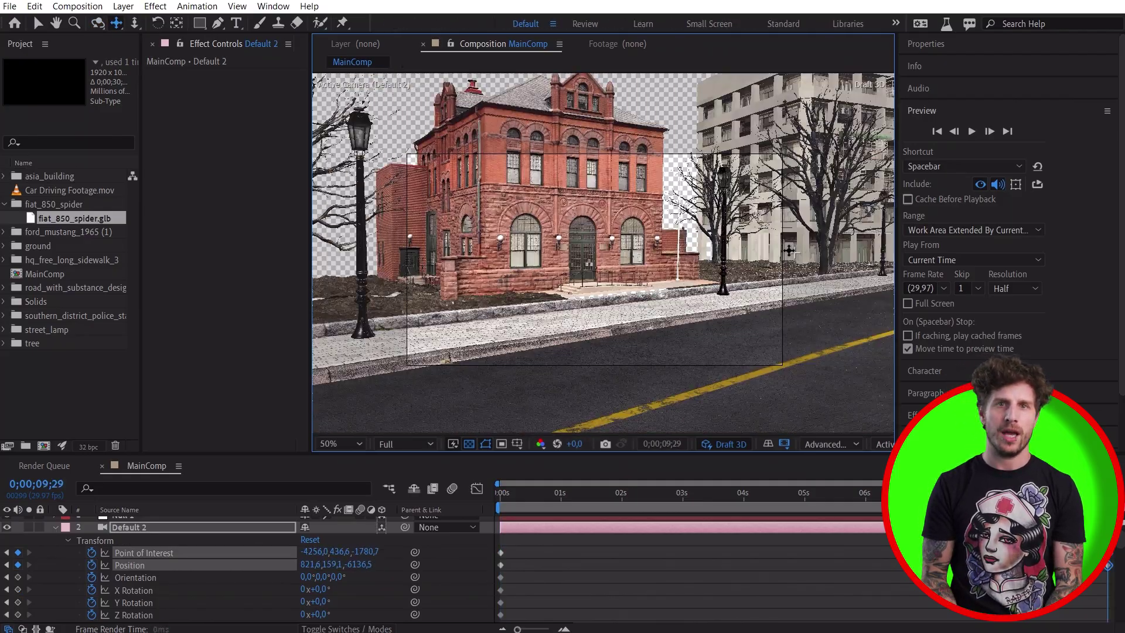
drag(609, 354, 674, 258)
key(c)
key(c)
drag(586, 193, 720, 275)
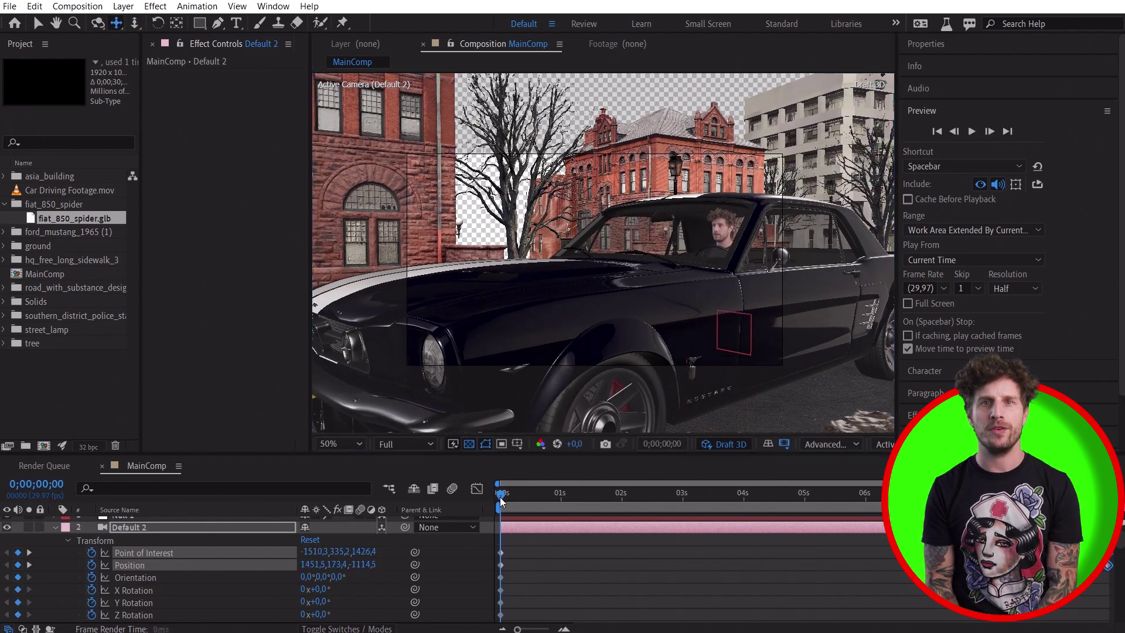
Step: Preview the camera move from the start and reveal Null 1's Position property
click(500, 497)
key(space)
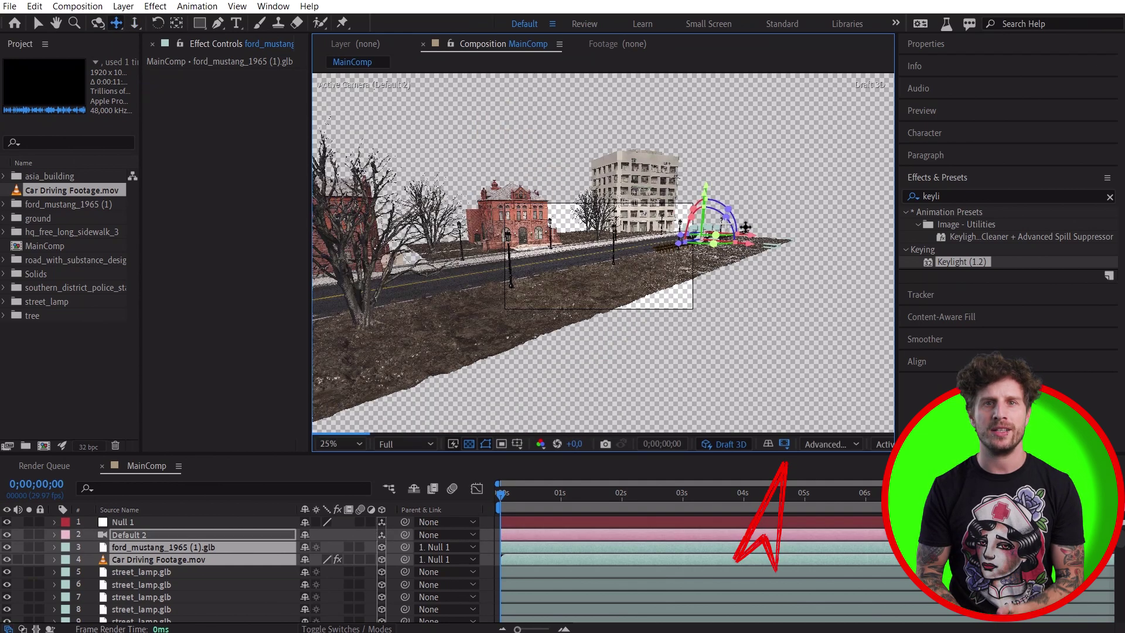
click(122, 521)
key(p)
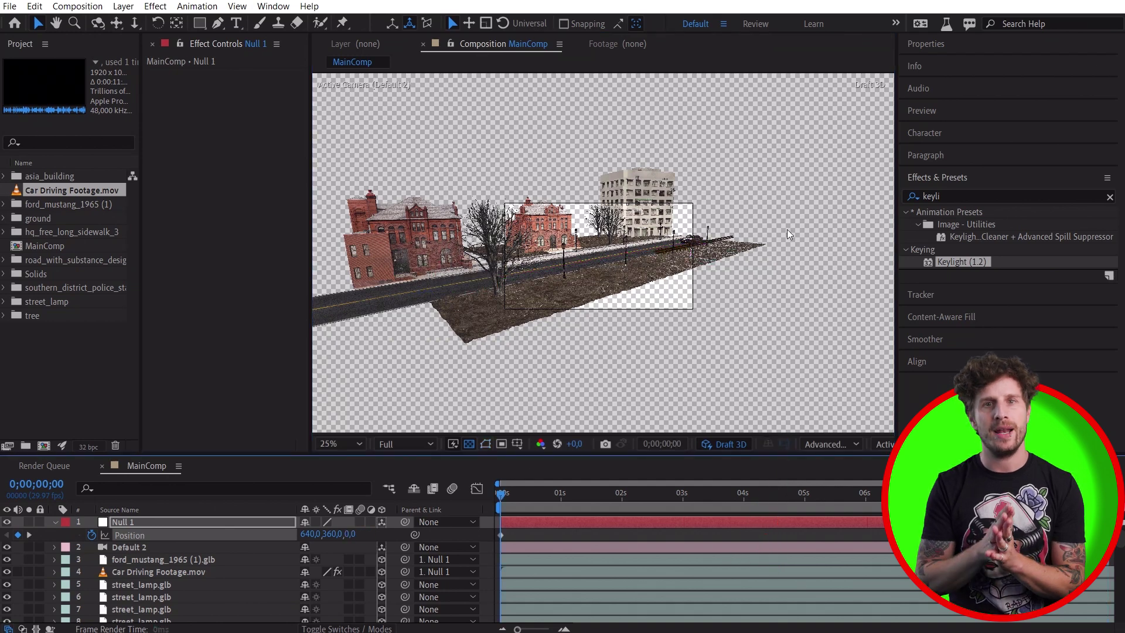
key(Home)
key(ctrl+3)
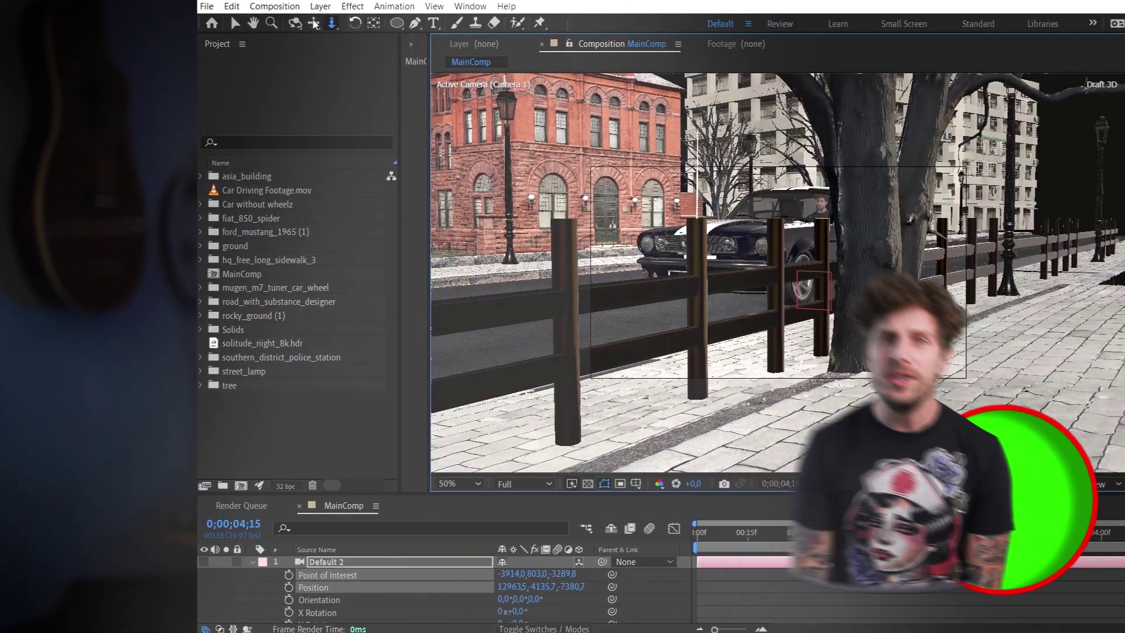
Step: Add a new Environment Light 1 layer to MainComp
click(969, 6)
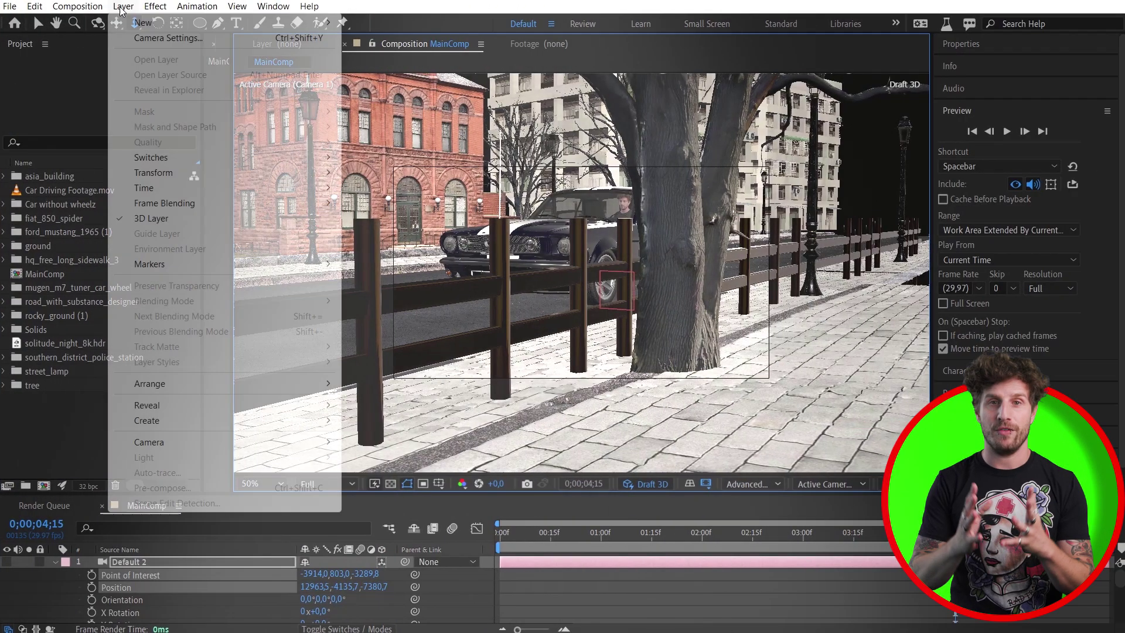
mouse_move(175, 23)
click(375, 53)
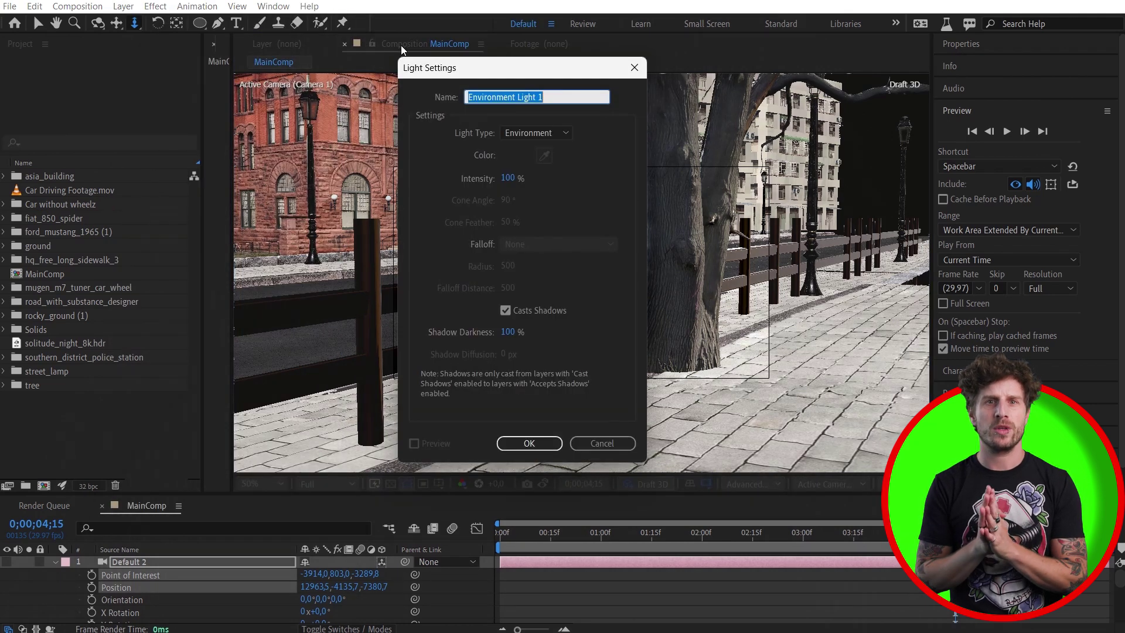
click(528, 443)
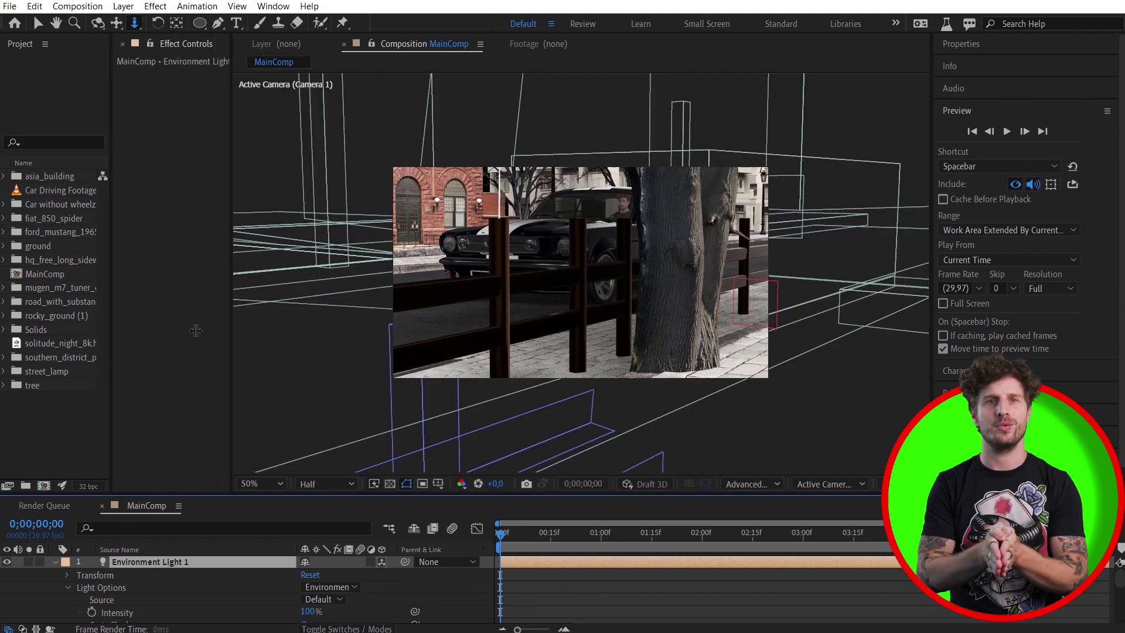
Step: Widen the effect settings and project panels and check the 3D renderer options
drag(231, 330, 239, 332)
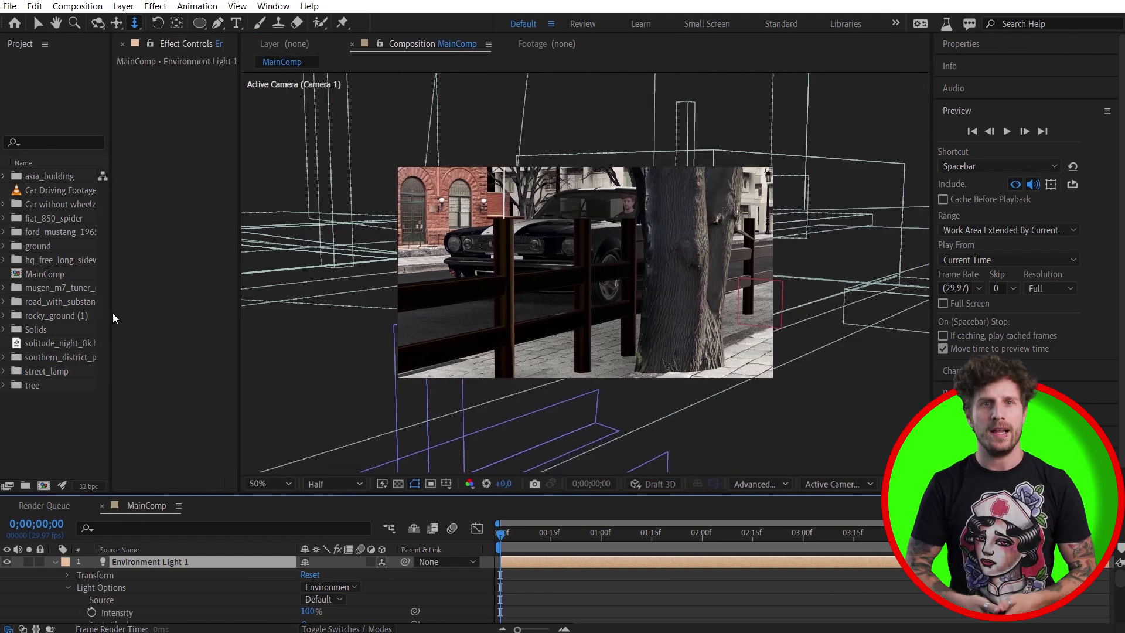
drag(134, 316, 264, 398)
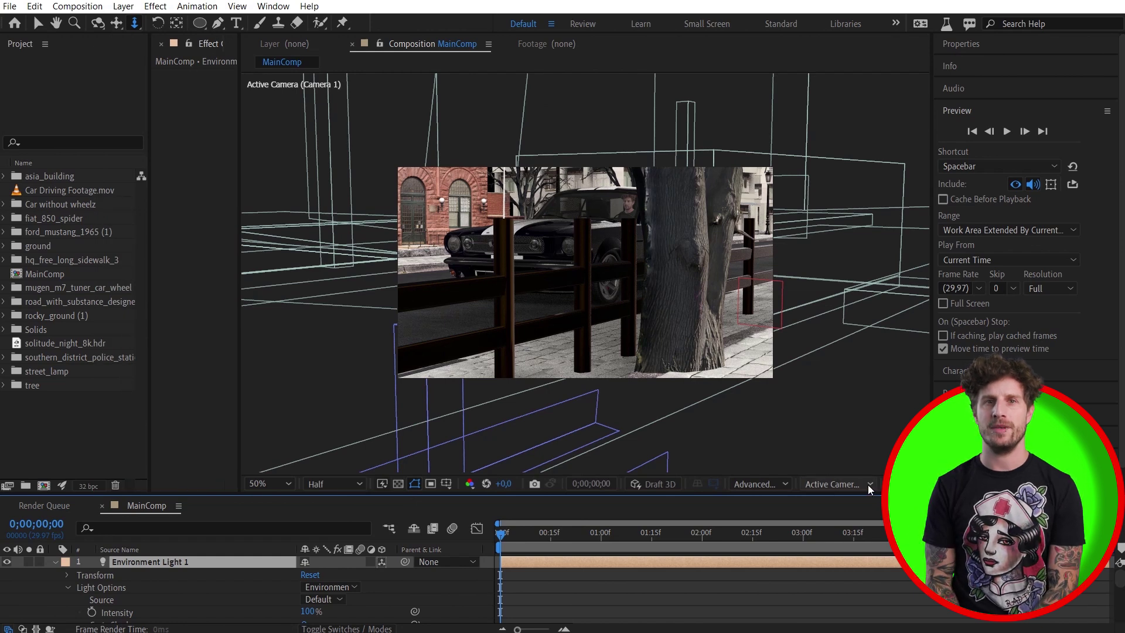
click(779, 483)
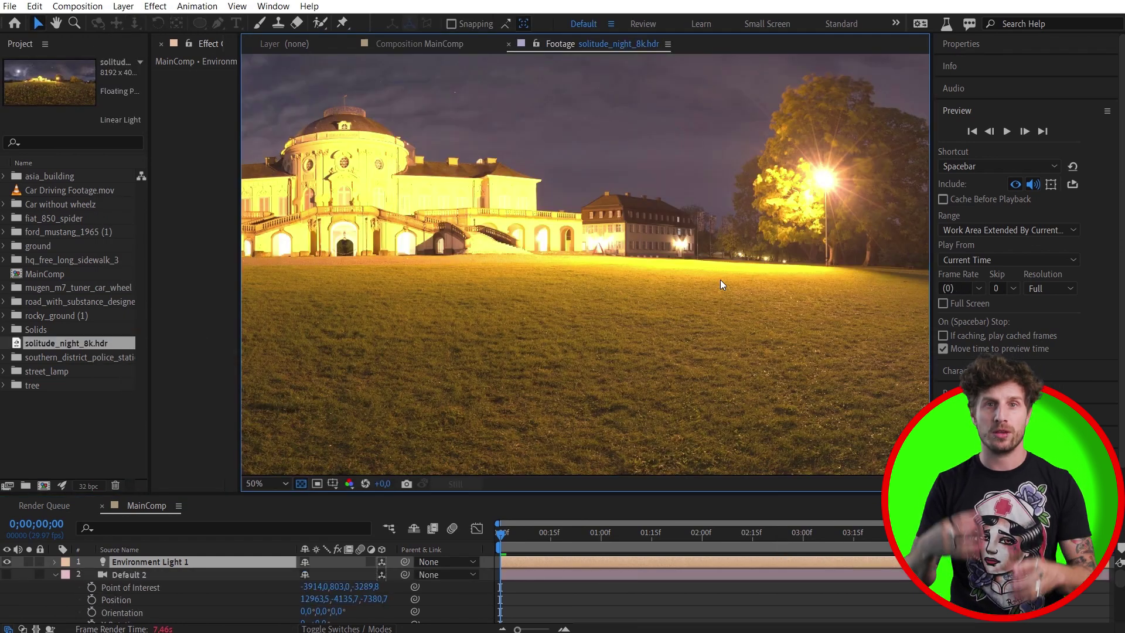
Step: Add solitude_night_8k.hdr to MainComp as a layer and hide it
key(comma)
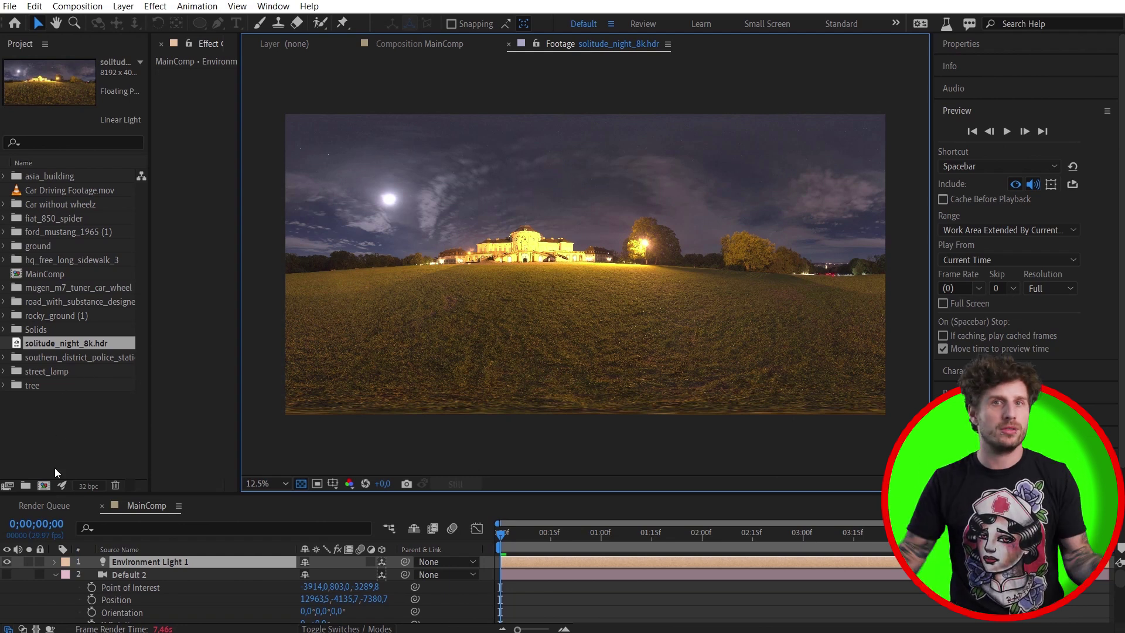
click(55, 573)
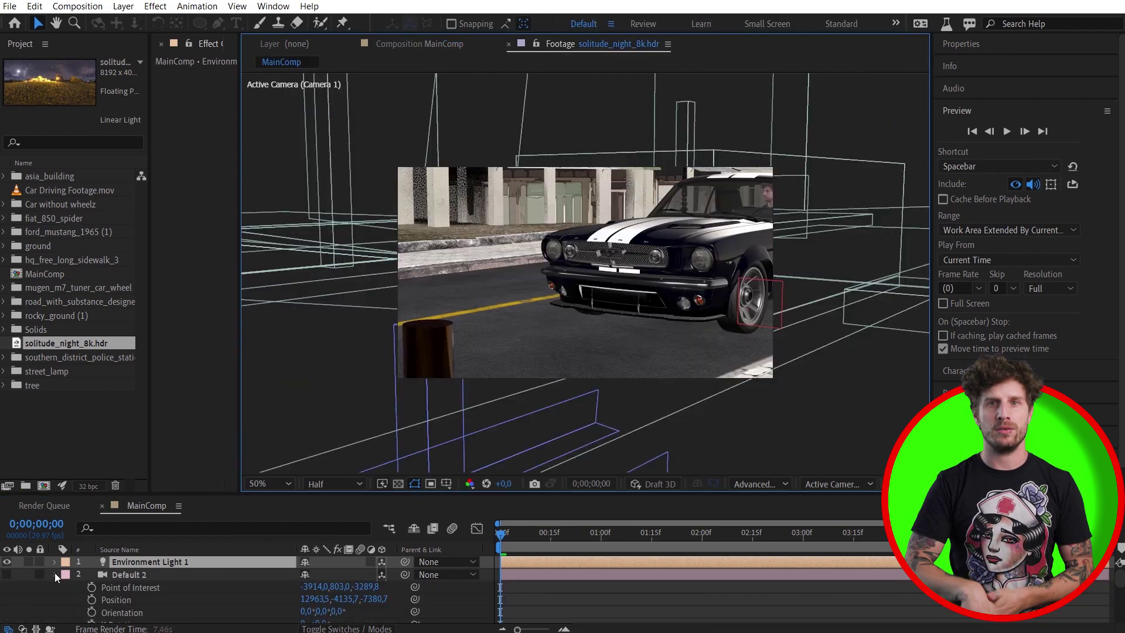
click(55, 573)
drag(82, 343, 156, 558)
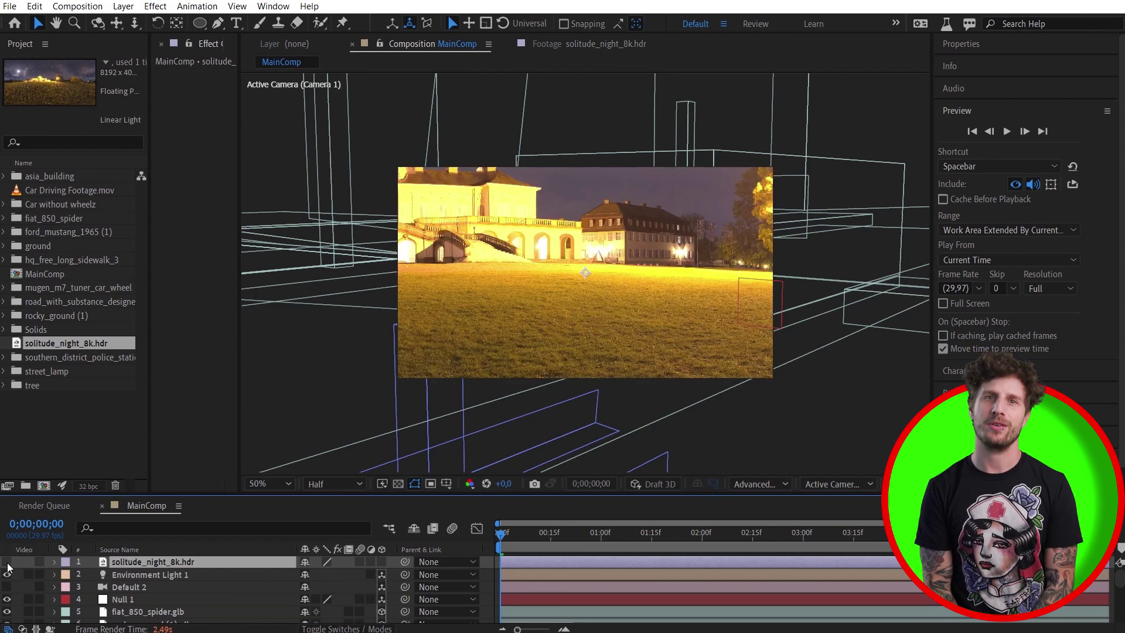
click(7, 563)
Step: Expand Environment Light 1's source and intensity options
click(154, 574)
click(53, 575)
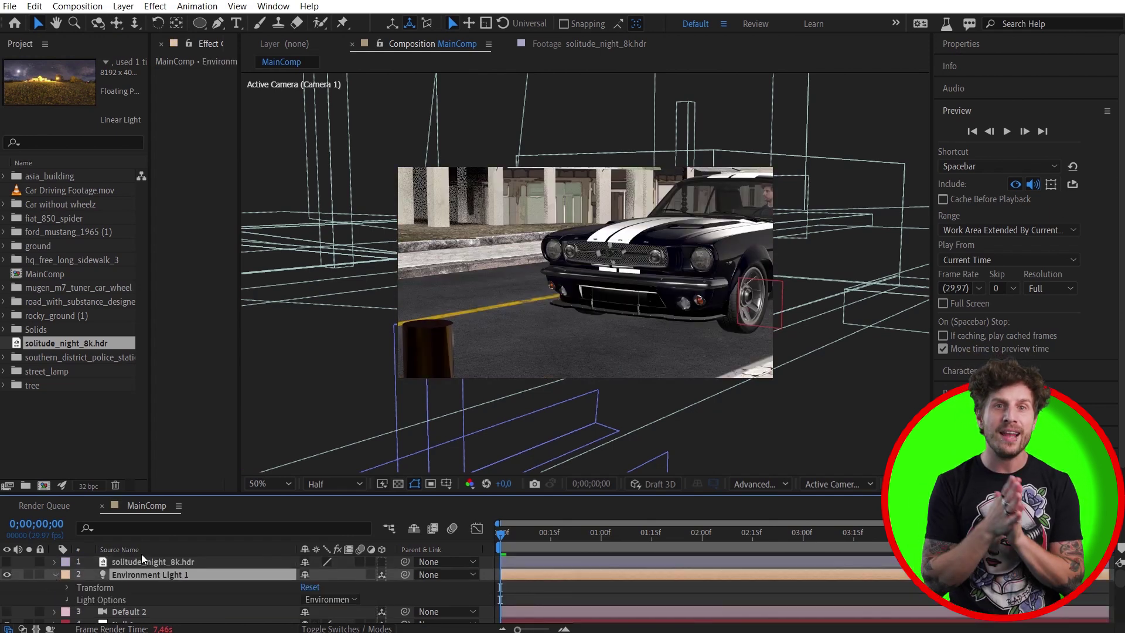
click(67, 599)
drag(228, 495, 228, 431)
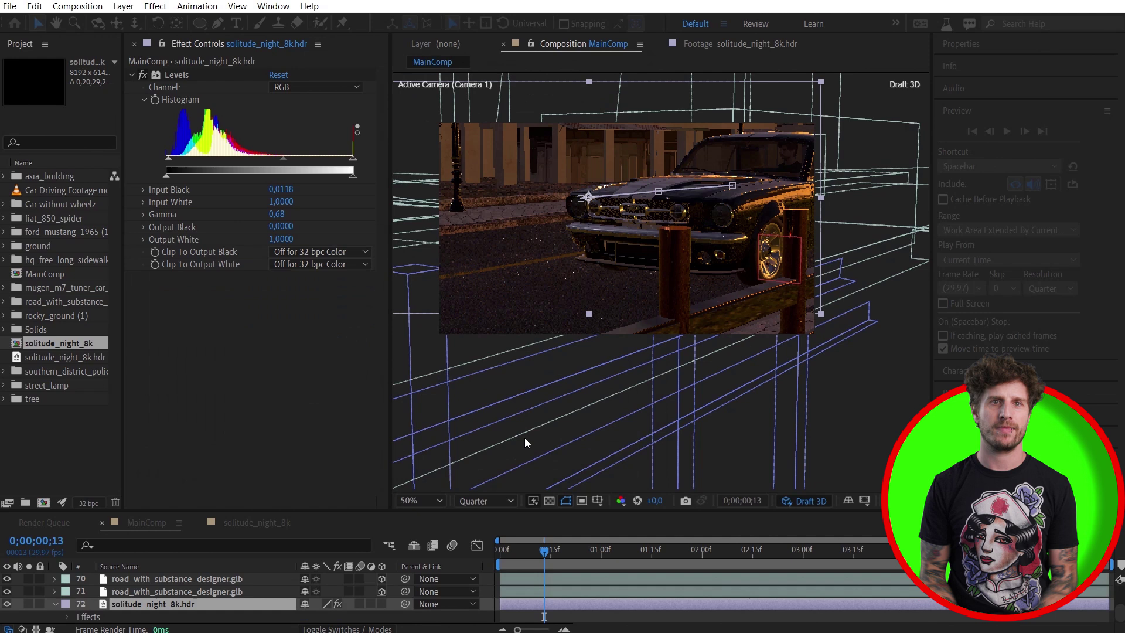
Step: Move Point Light 1 to the front of the car
click(836, 228)
scroll(836, 228, up, 2)
drag(818, 190, 607, 234)
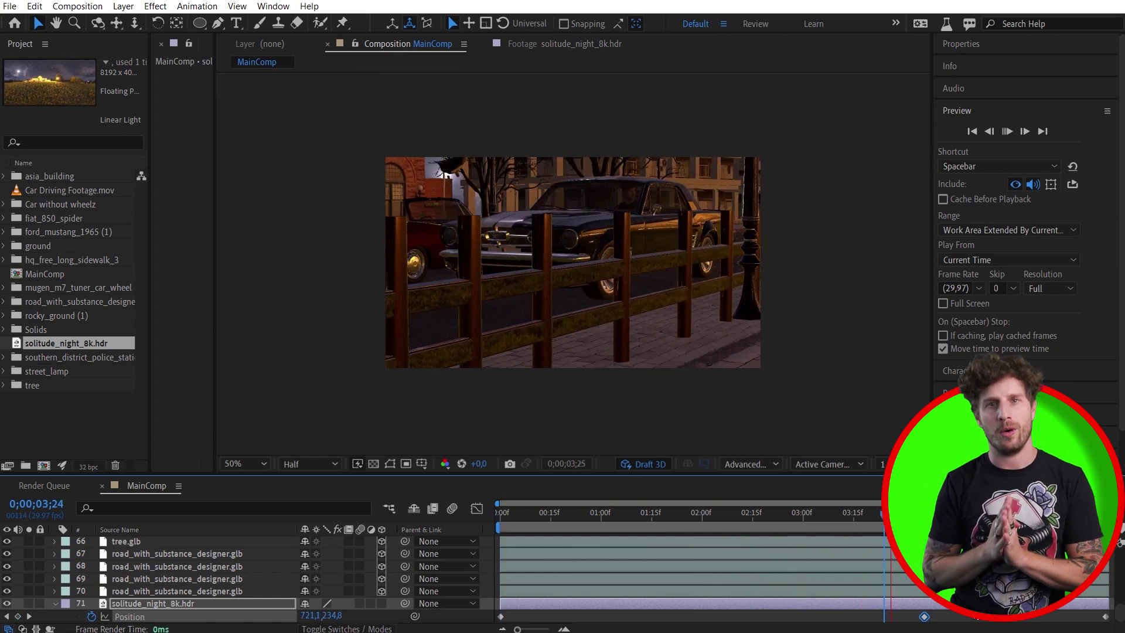
click(77, 6)
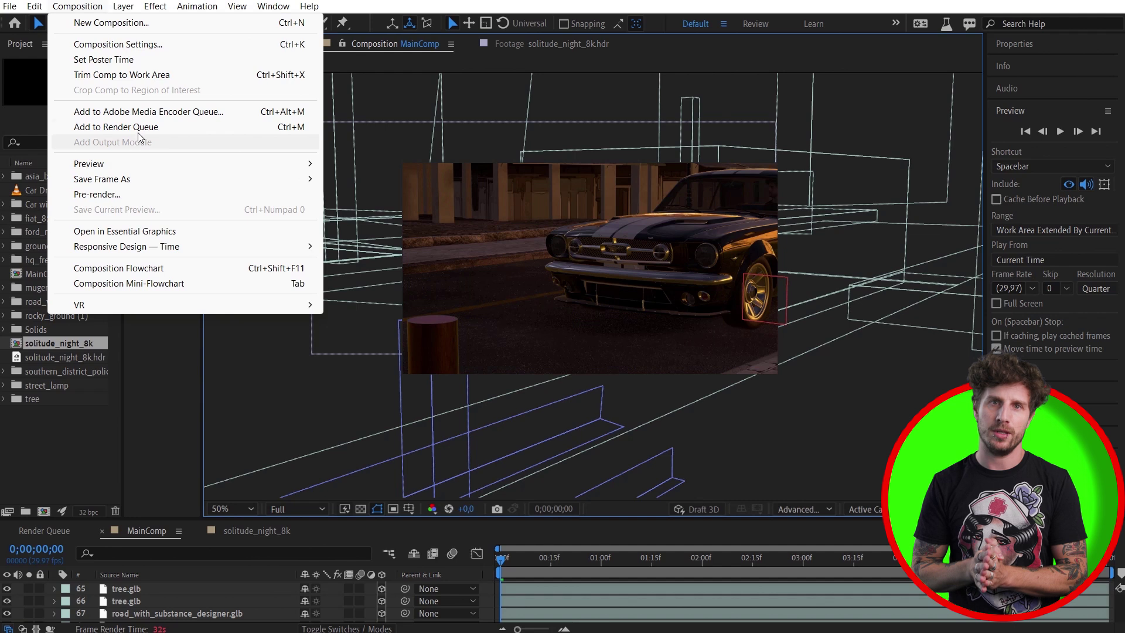
Step: Queue MainComp for rendering with a QuickTime output module
click(142, 128)
click(139, 545)
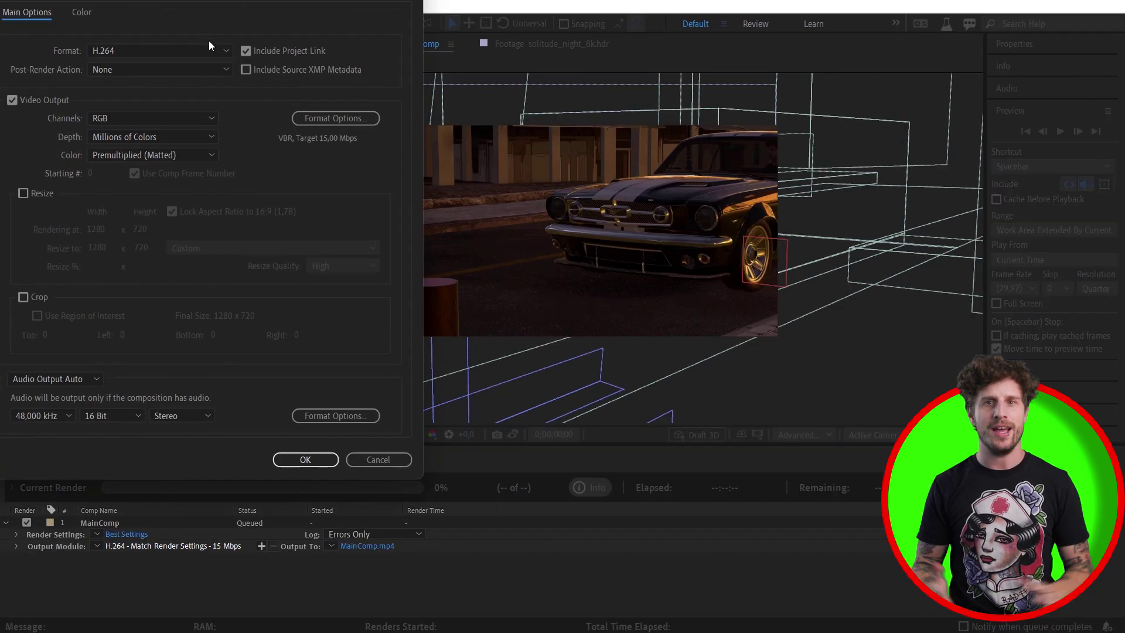
click(181, 52)
click(151, 228)
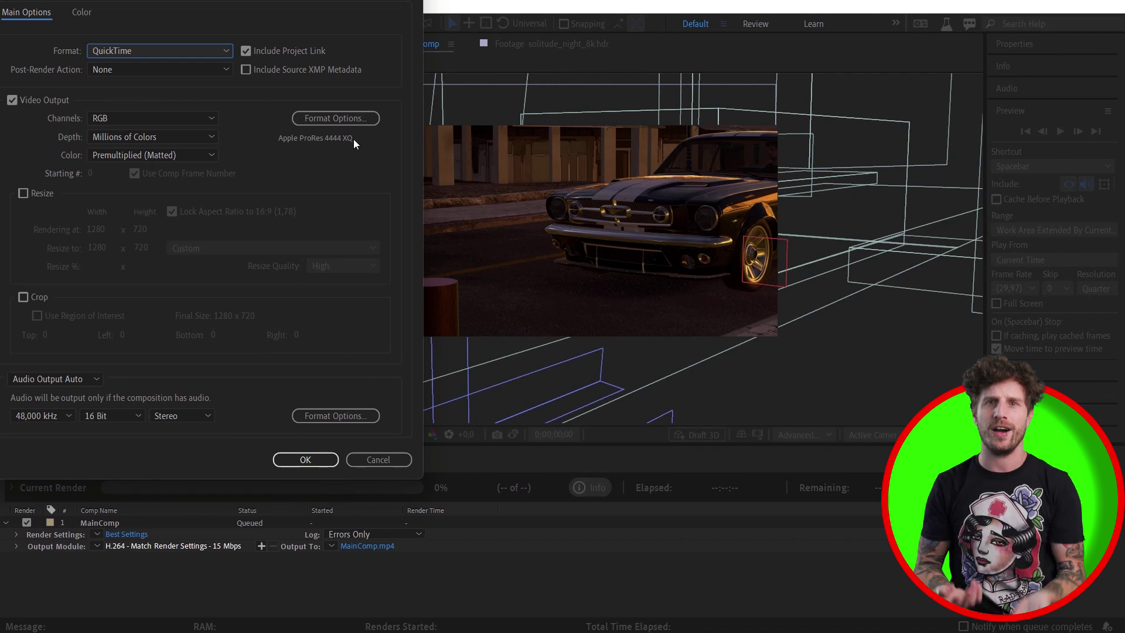
click(294, 456)
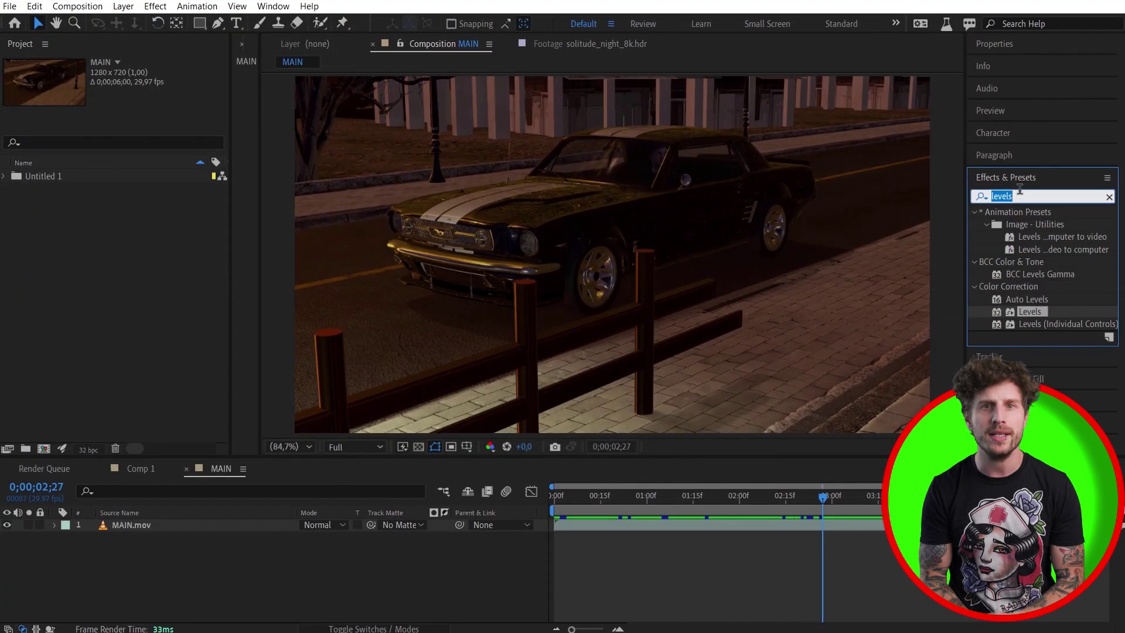
Step: Find 'pixel mo' and apply Pixel Motion Blur to the MAIN.mov layer, enlarging the composition view
text(pixel mo)
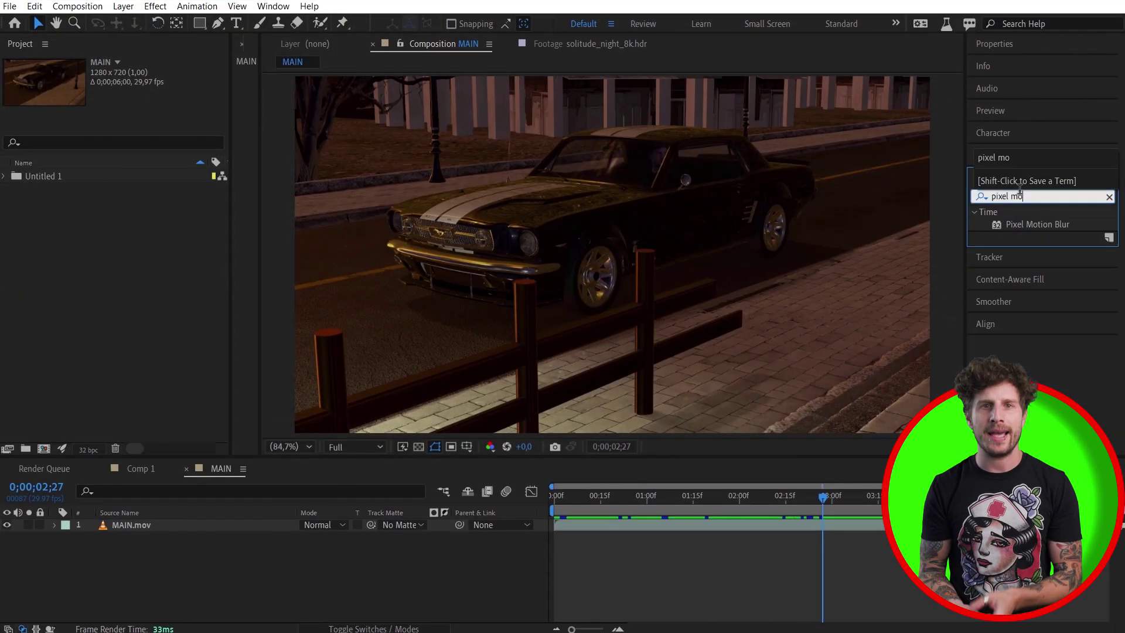
drag(1024, 223, 786, 522)
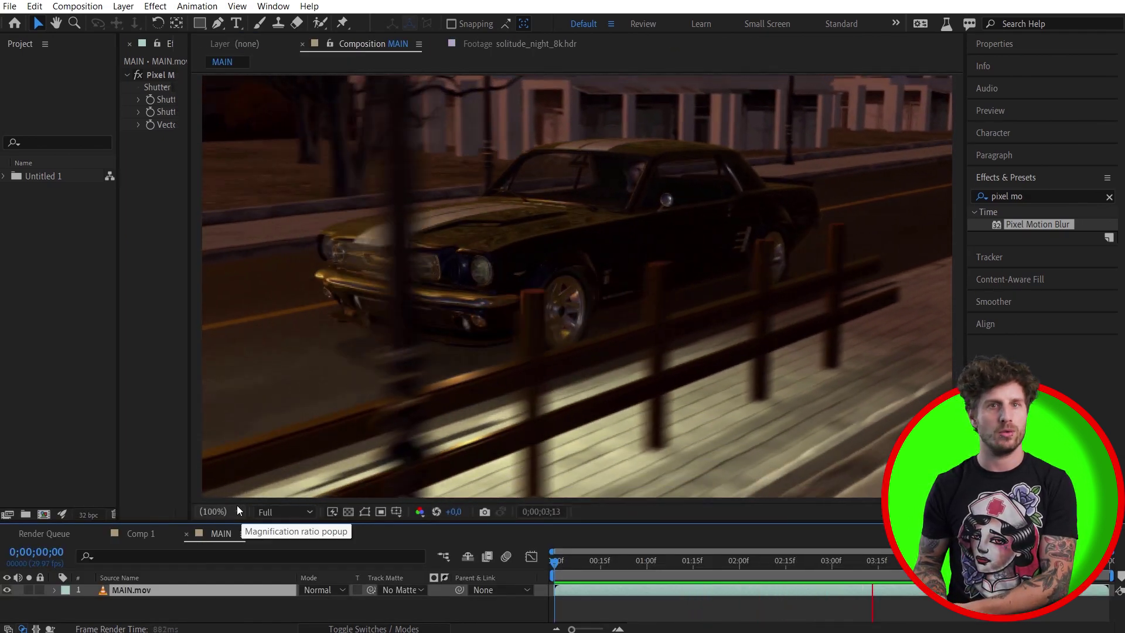
drag(176, 520, 172, 475)
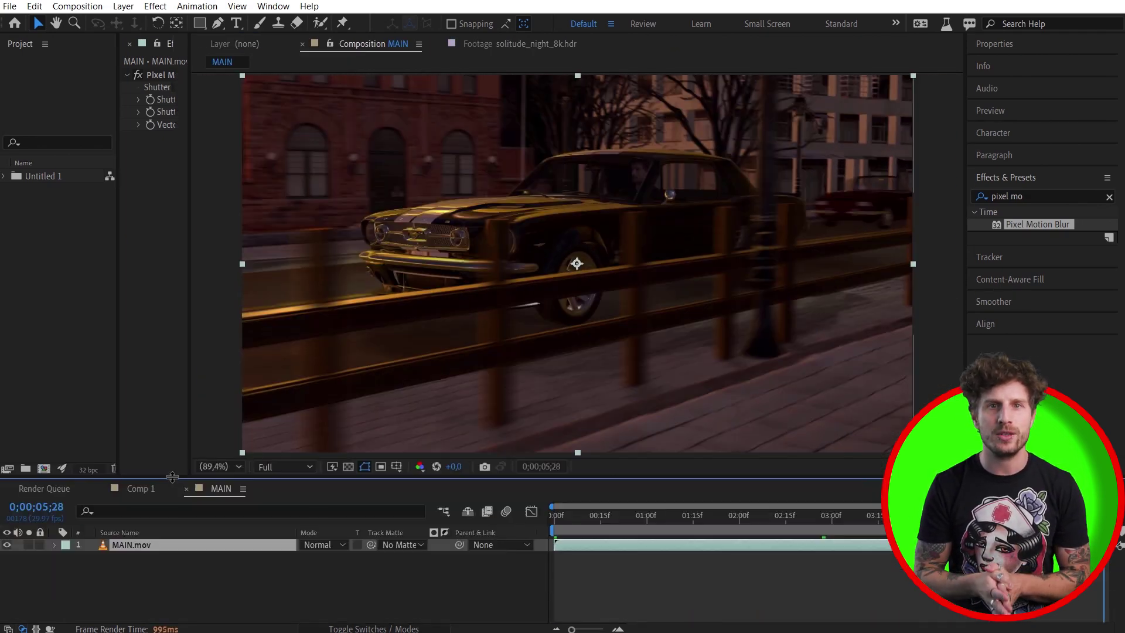
click(123, 5)
Step: Add a Depth of field adjustment layer and apply Camera Lens Blur to it
mouse_move(294, 23)
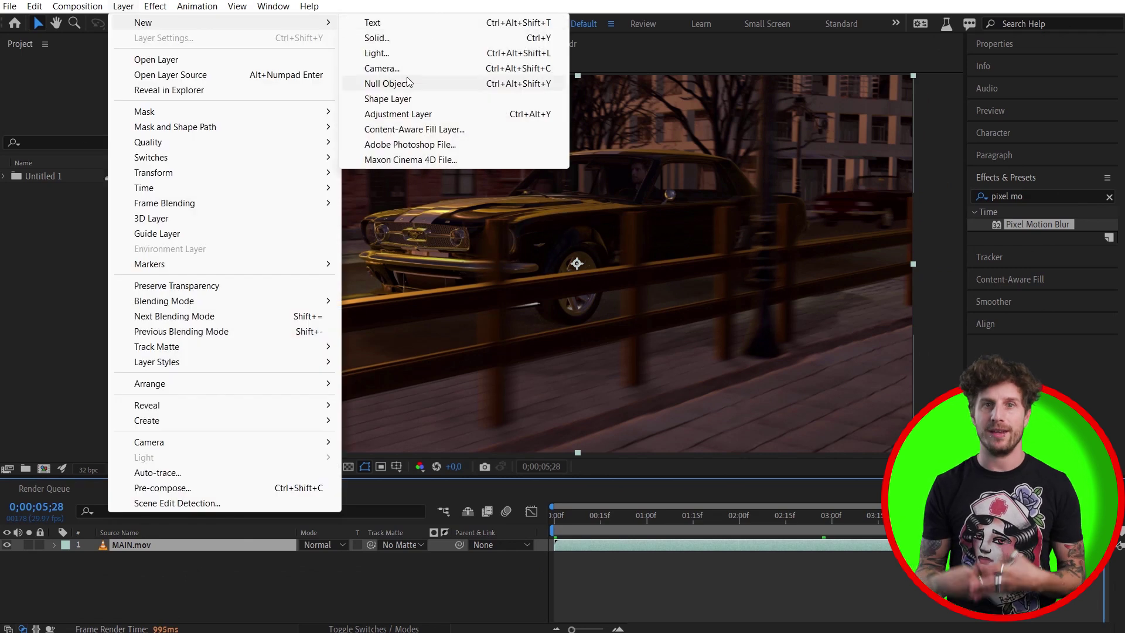
click(408, 115)
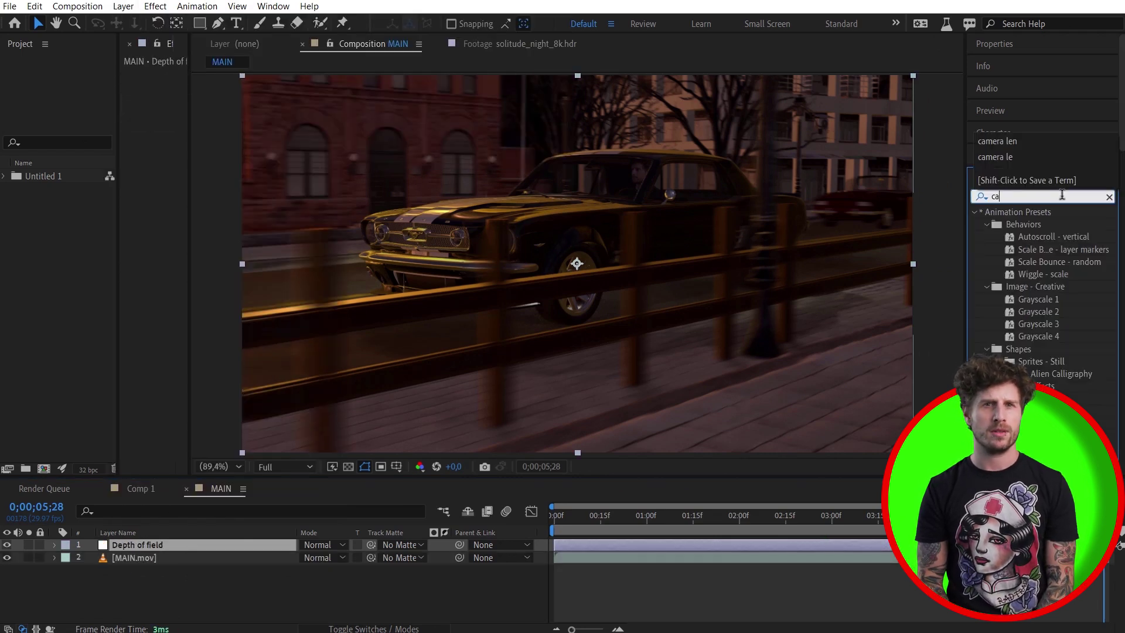
text(lens)
drag(1037, 224, 157, 543)
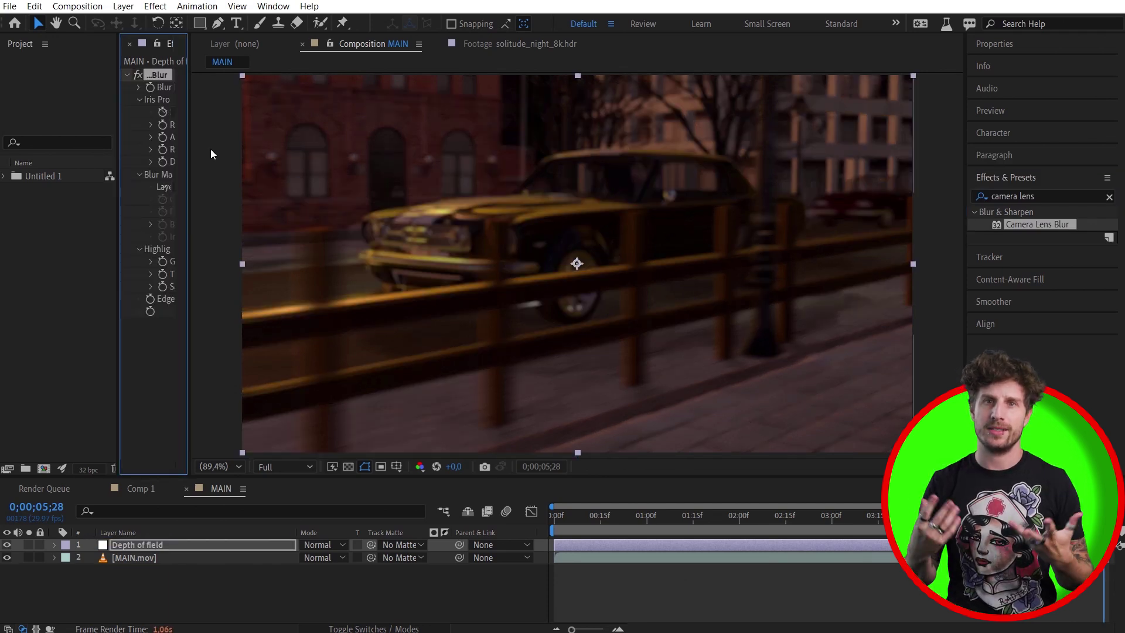
drag(200, 151, 340, 150)
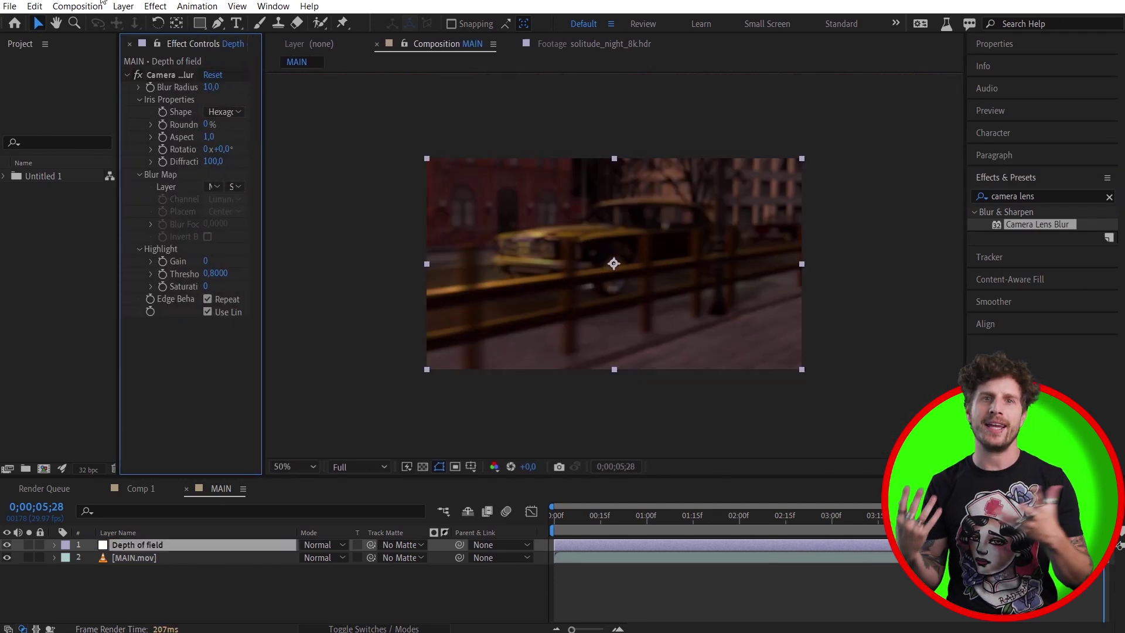
Step: Create a DOF solid with Gradient Ramp, lower its opacity and reposition the ramp start
click(123, 6)
mouse_move(140, 23)
click(379, 38)
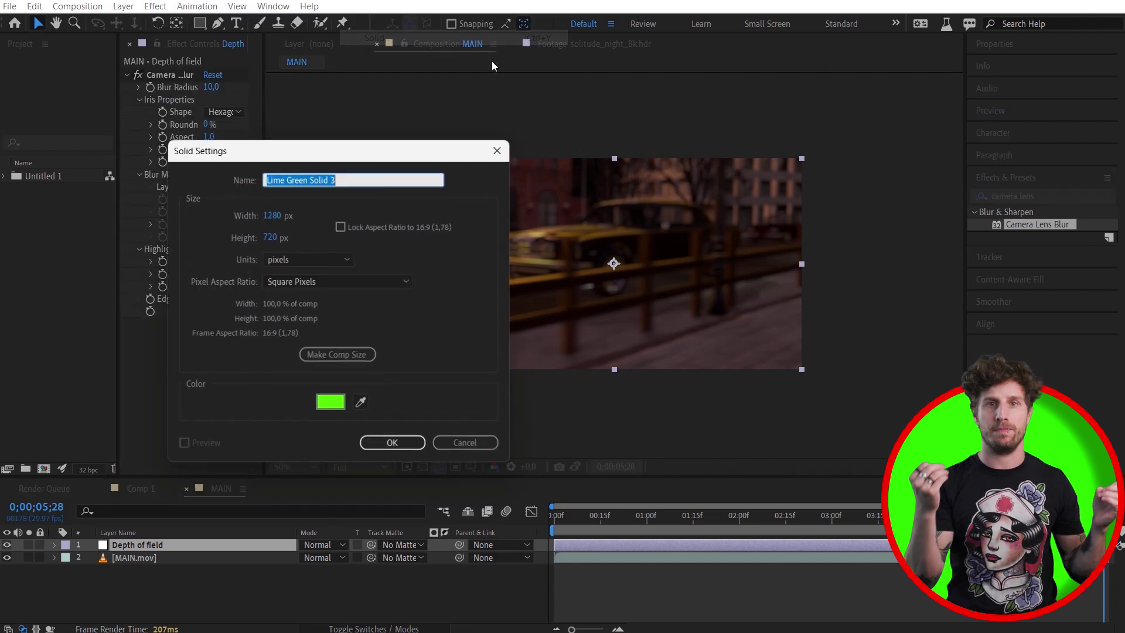
key(Return)
click(1027, 193)
text(gradient)
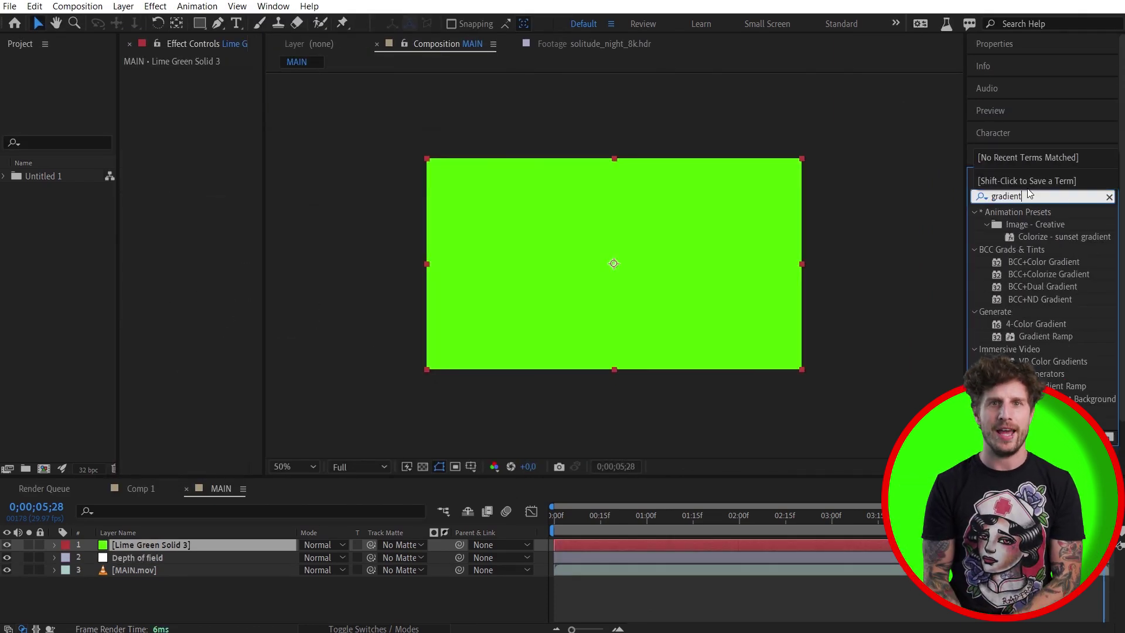
double_click(1046, 337)
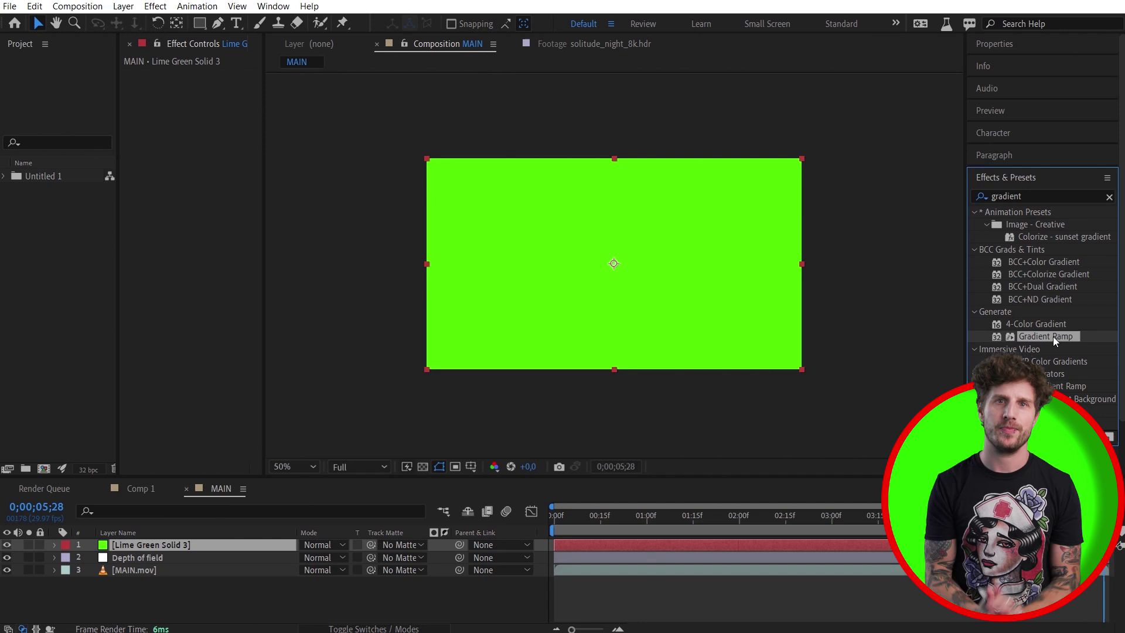
key(t)
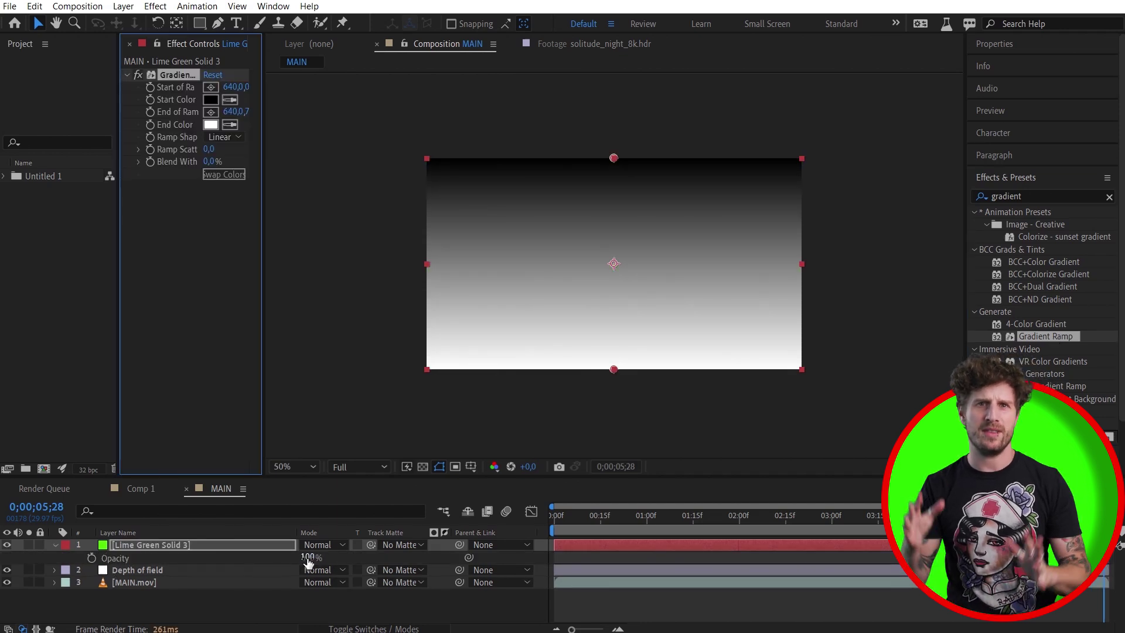
drag(308, 562, 290, 562)
drag(613, 157, 603, 272)
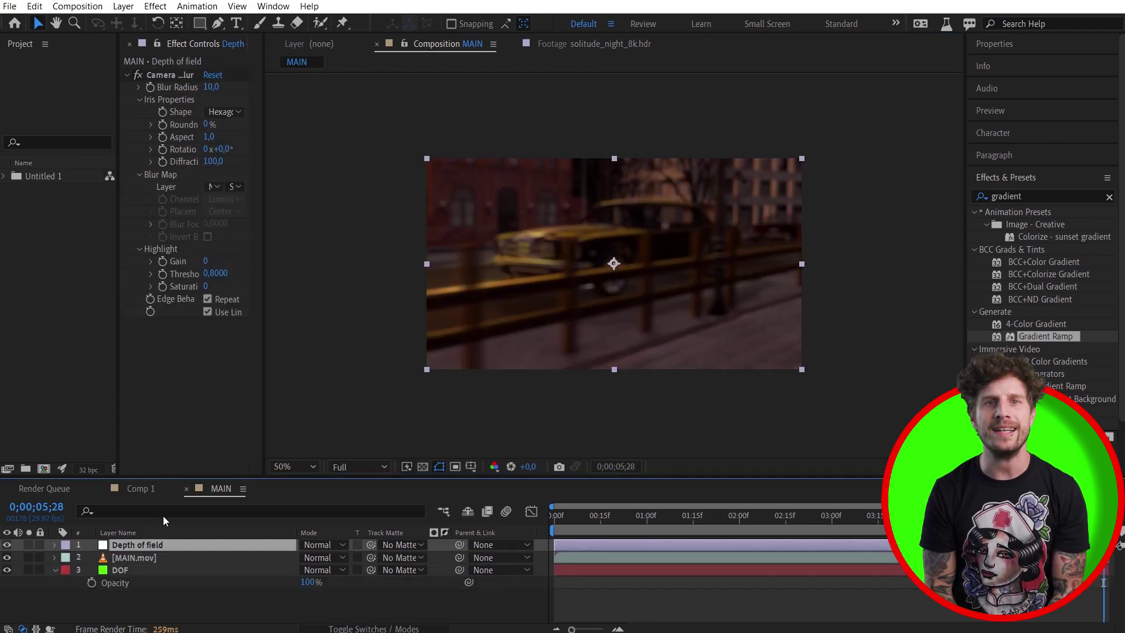
Step: Set Camera Lens Blur's Blur Map to the DOF layer, using its effects and masks
drag(267, 106, 366, 106)
click(292, 187)
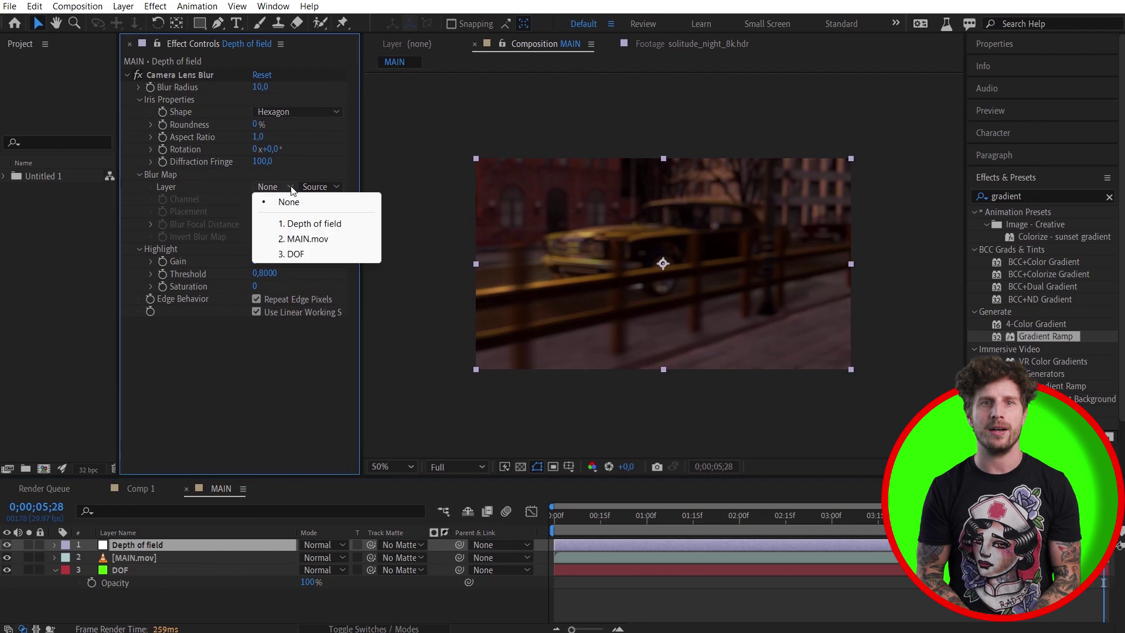
click(290, 254)
click(336, 187)
click(324, 231)
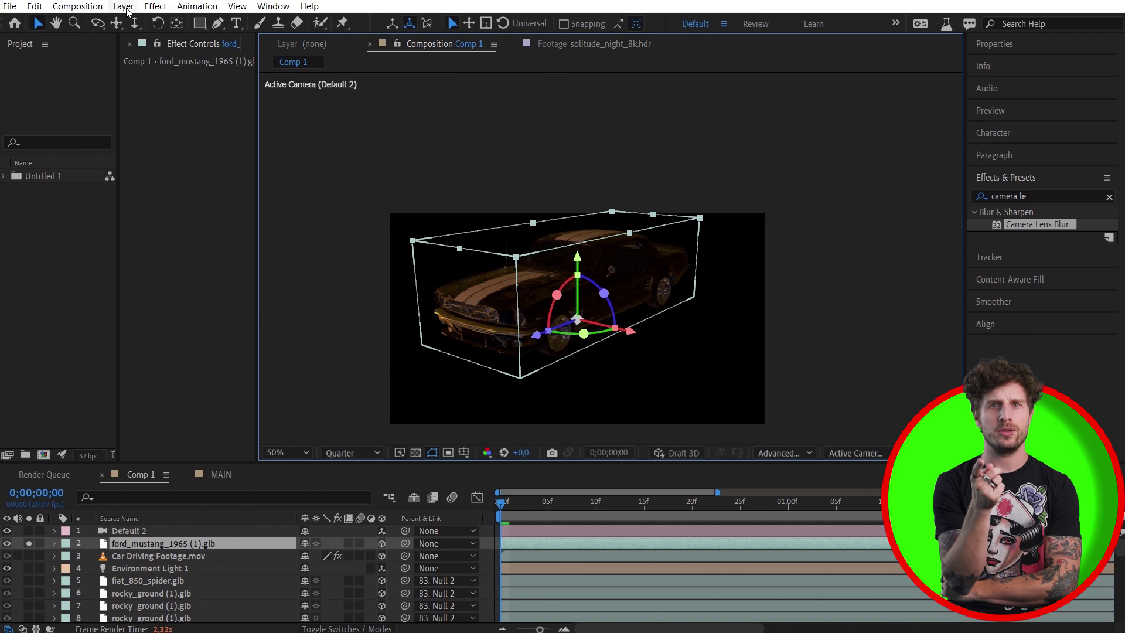
Step: Create a white solid named Lights in Comp 1
click(127, 10)
mouse_move(214, 20)
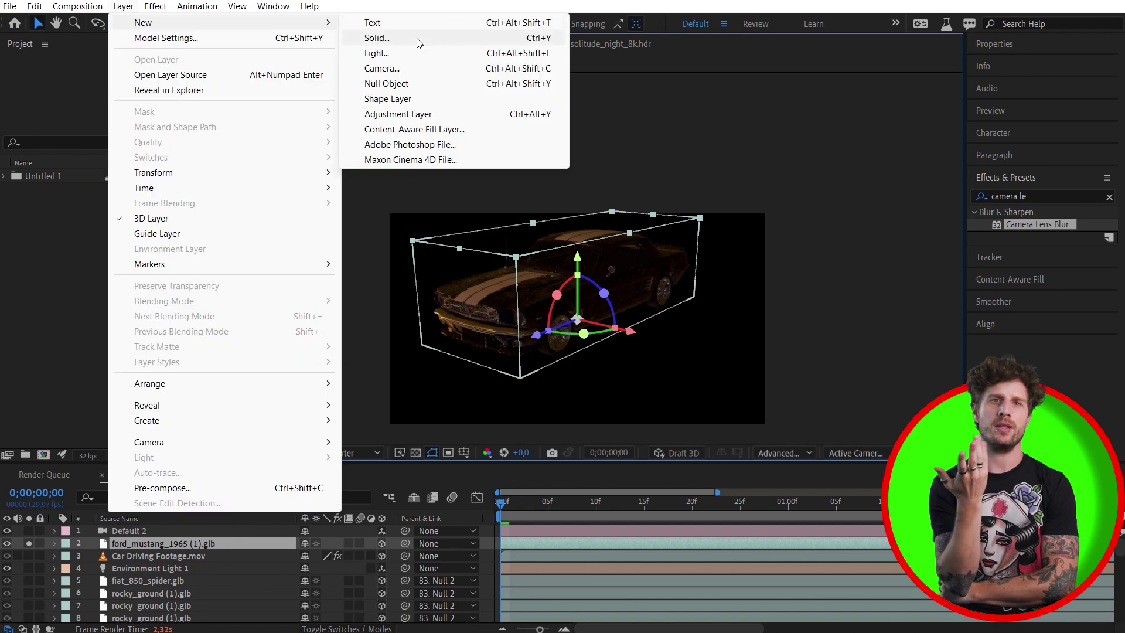
click(371, 37)
key(Escape)
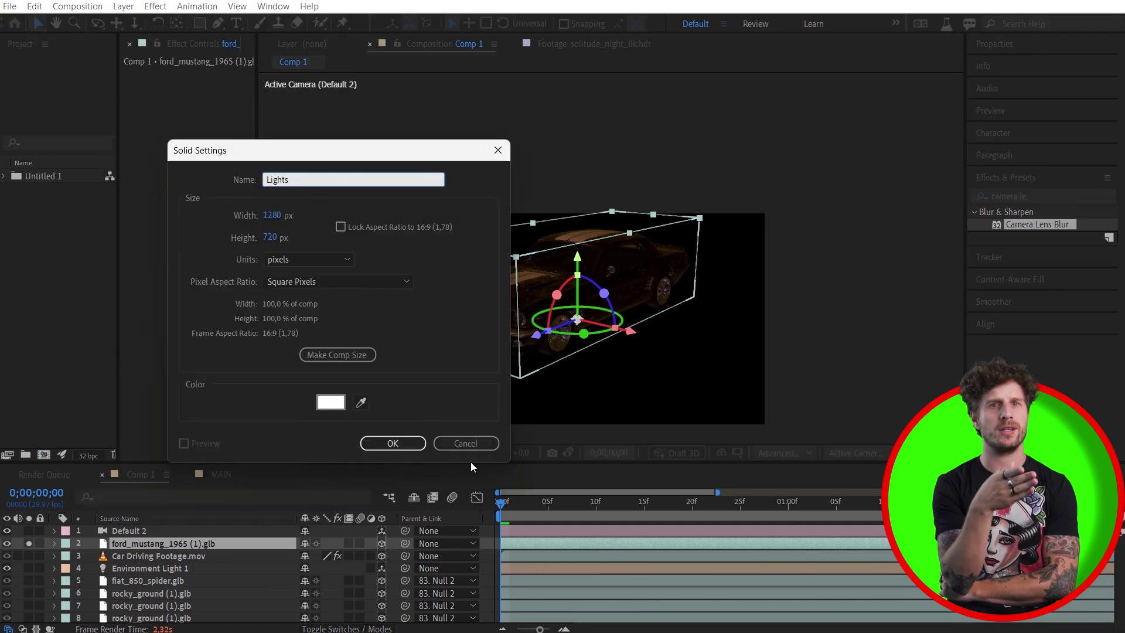
key(Return)
Step: Draw ellipse masks on the Lights solid over both Mustang headlights, then solo the layer
drag(577, 353, 415, 346)
click(351, 452)
click(370, 481)
scroll(433, 229, up, 2)
drag(199, 23, 246, 55)
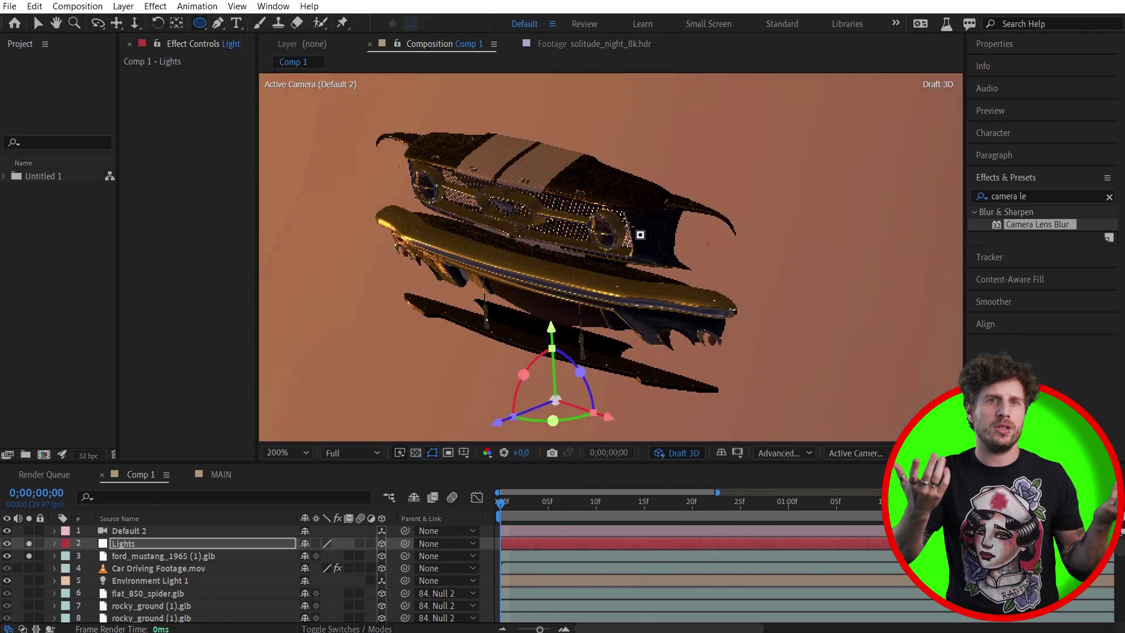
drag(696, 227, 724, 265)
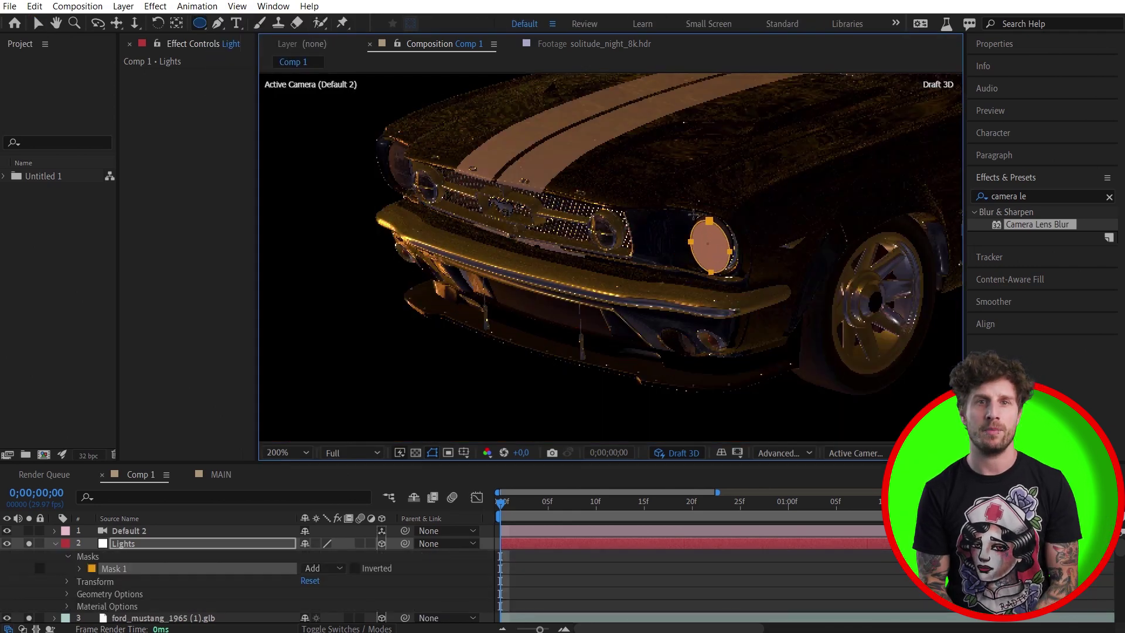
drag(406, 177, 396, 162)
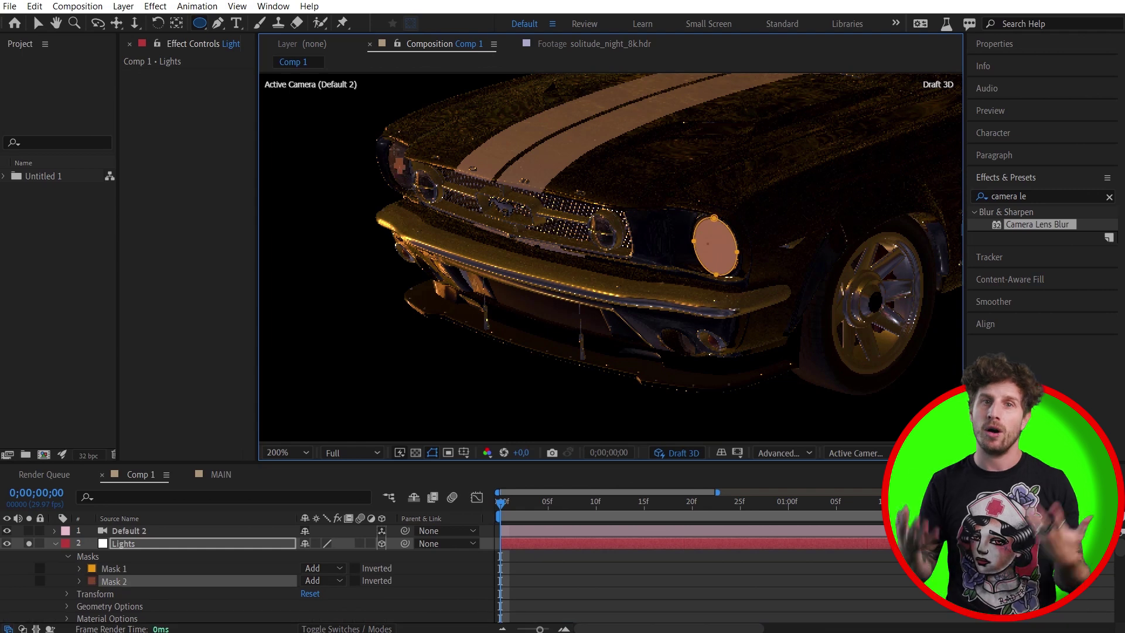
click(54, 543)
click(29, 543)
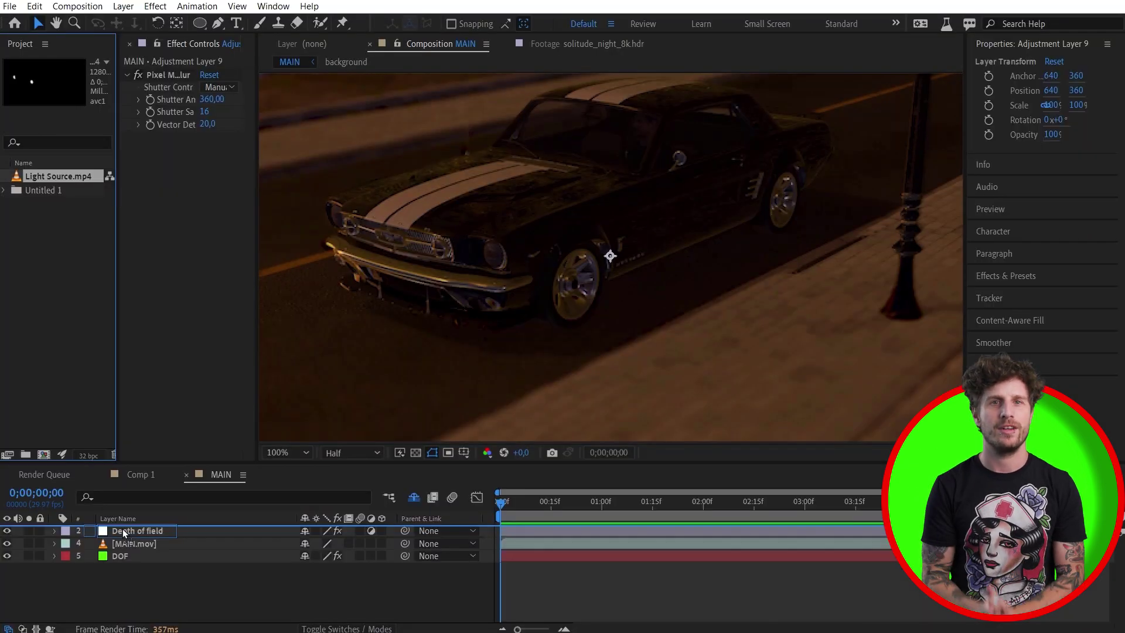
Step: Place Light Source.mp4 as MAIN's top layer and set its blend mode to Add
key(ctrl+slash)
key(comma)
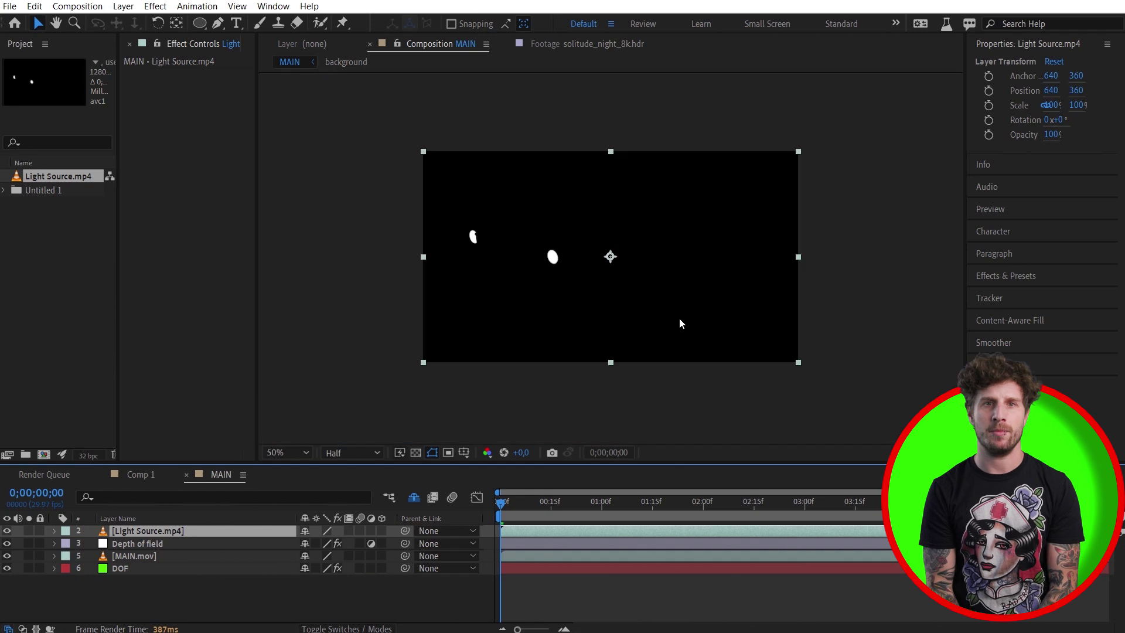
click(352, 628)
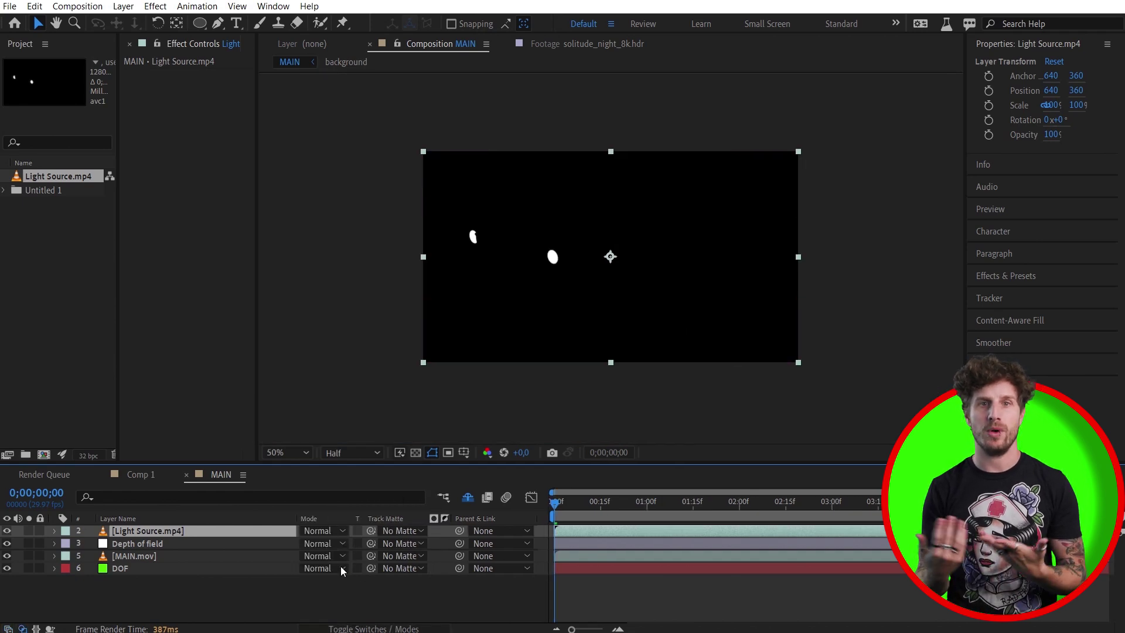
click(328, 531)
click(338, 58)
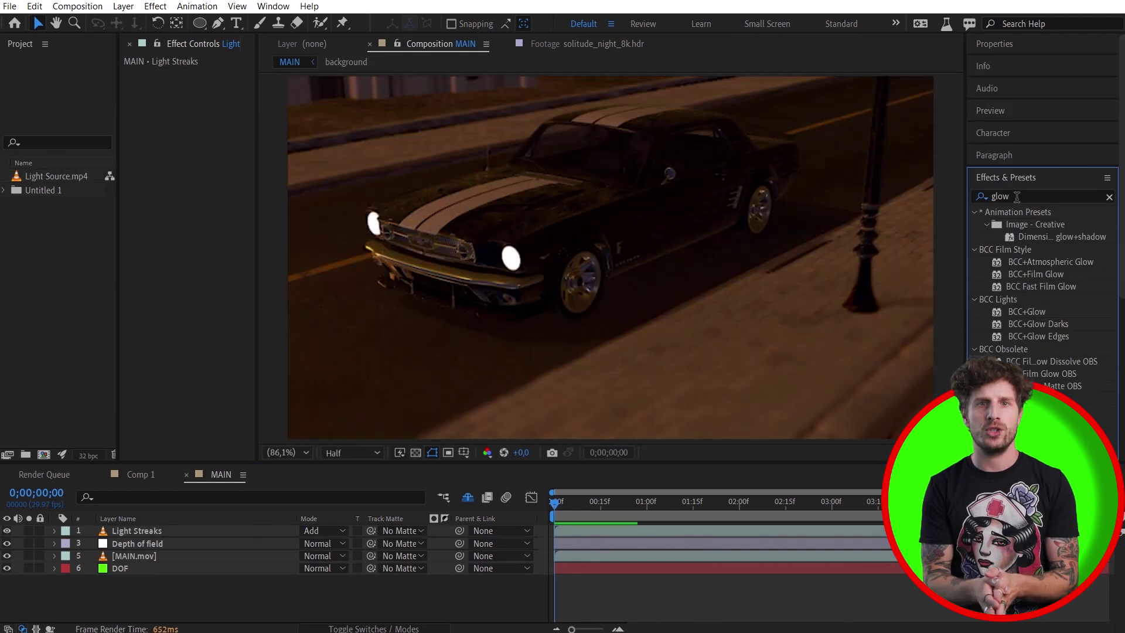
Step: Apply Directional Blur (90°, length 169.3) to Light Streaks, then duplicate the layer
text(direc)
mouse_move(1046, 286)
mouse_down()
mouse_move(618, 539)
mouse_move(590, 362)
mouse_up()
drag(212, 99, 235, 128)
key(ctrl+d)
Step: Add Exposure and Minimax (radius 3, Minimum operation) to Light Streaks 2
click(140, 530)
text(exposure)
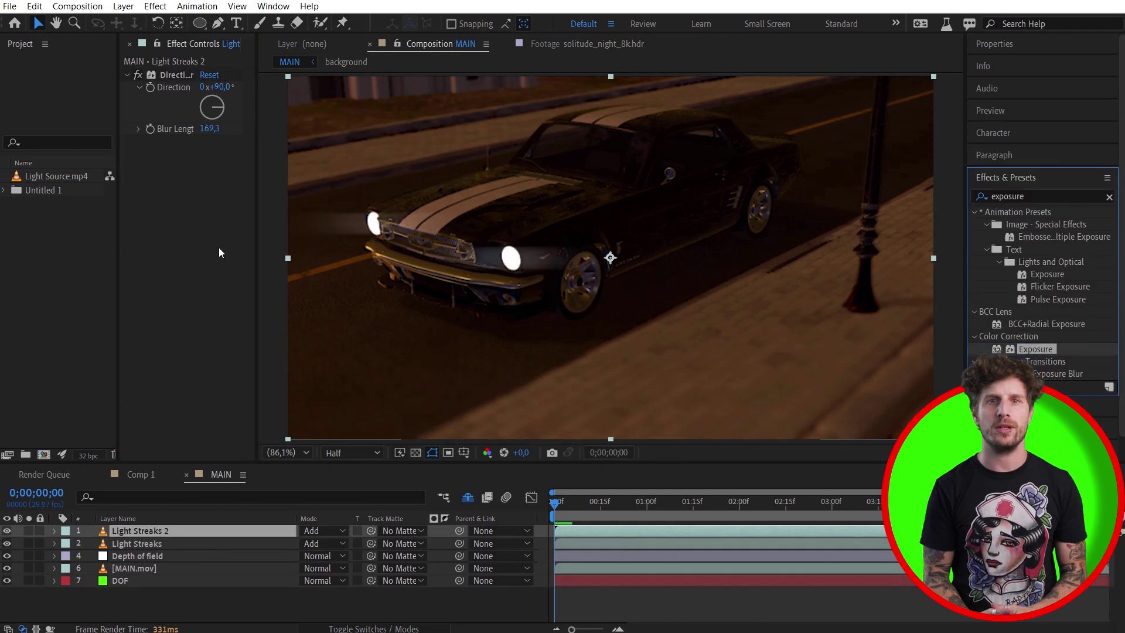
mouse_move(219, 252)
mouse_down()
mouse_move(193, 176)
mouse_move(176, 176)
mouse_up()
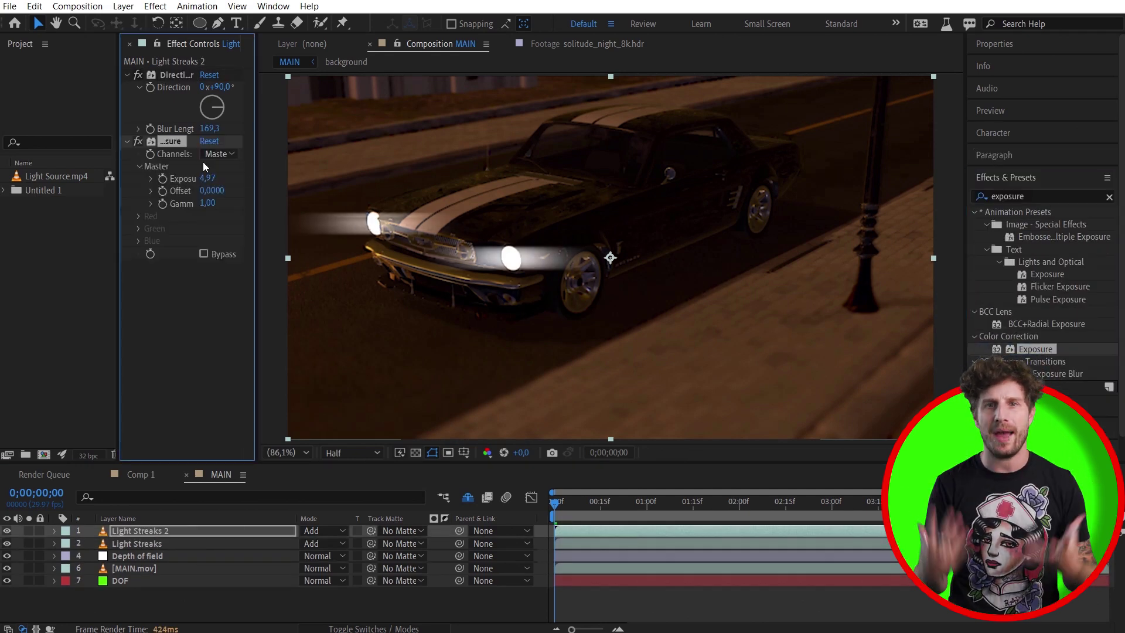
click(1043, 197)
text(minim)
drag(1035, 224, 175, 188)
drag(258, 155, 331, 155)
drag(238, 124, 245, 125)
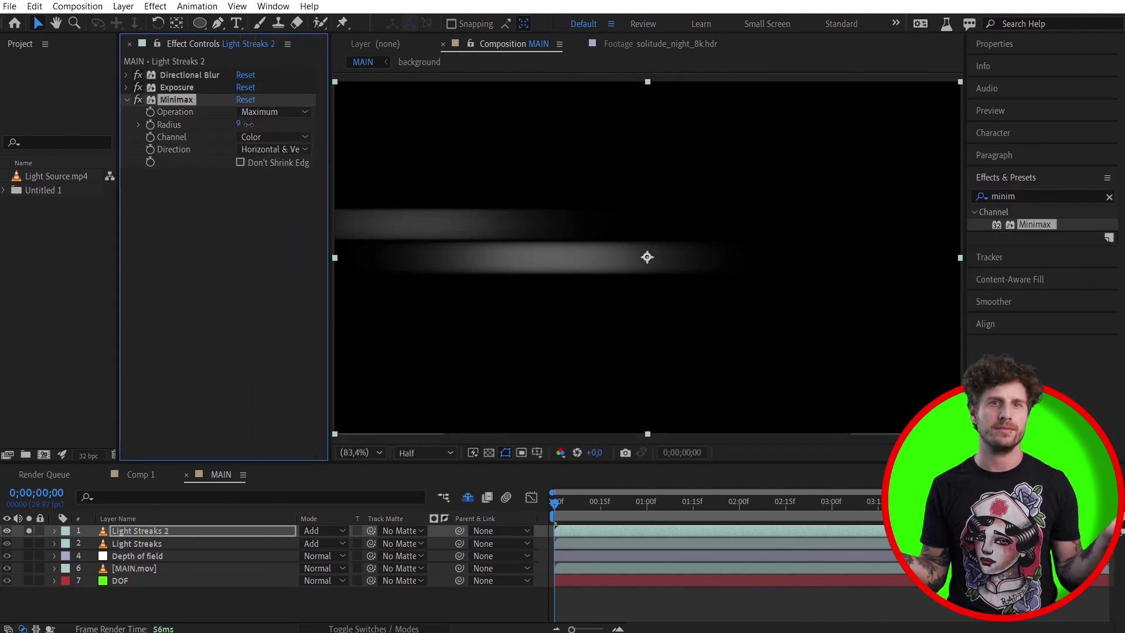
click(258, 112)
click(258, 100)
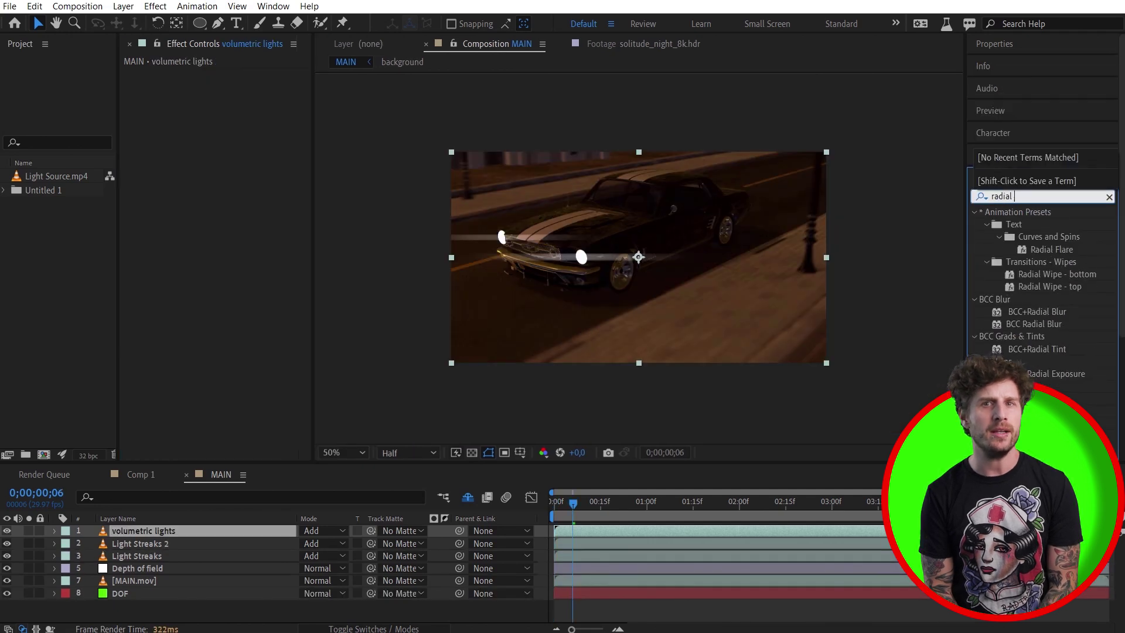
Step: Apply CC Radial Fast Blur with Brightest zoom to volumetric lights, centred upper right, and preview
drag(1040, 224, 239, 121)
click(256, 112)
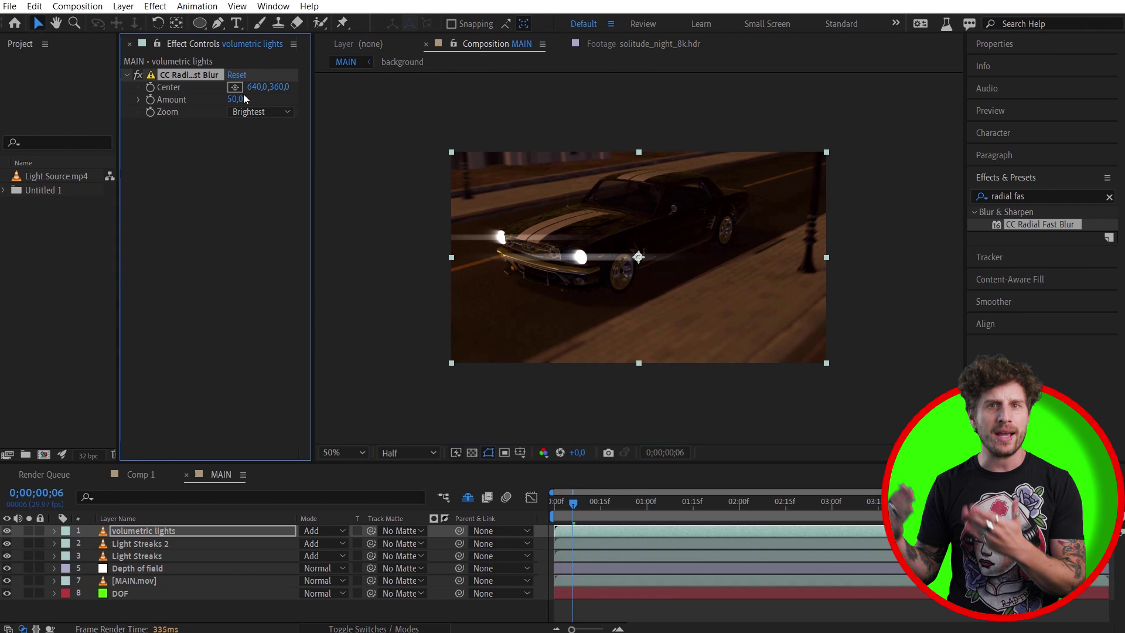
click(733, 191)
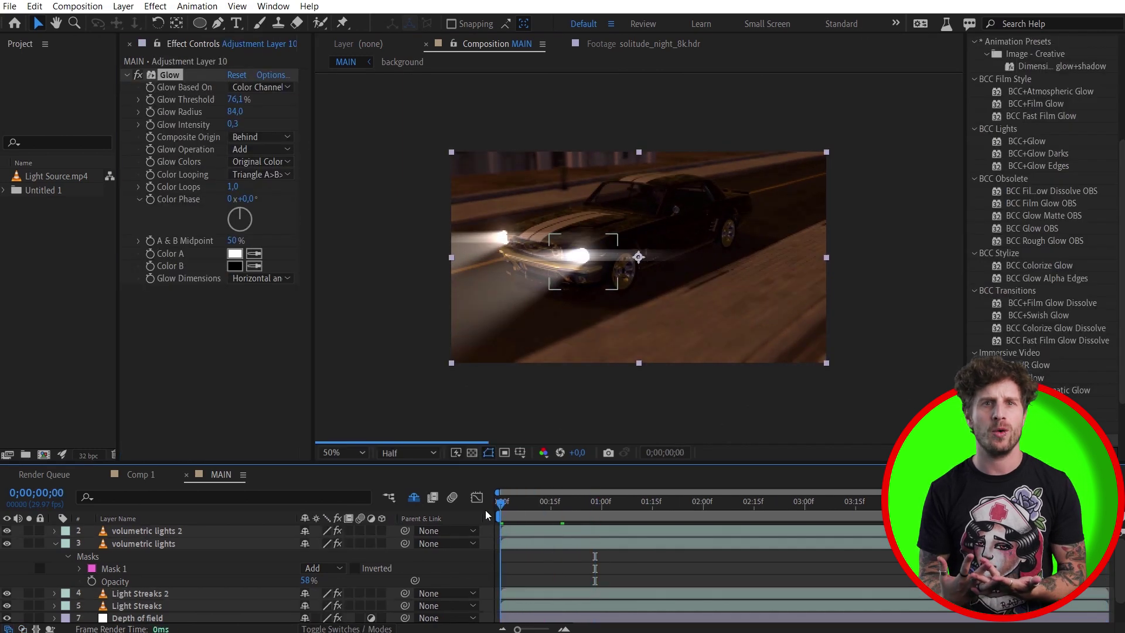
key(space)
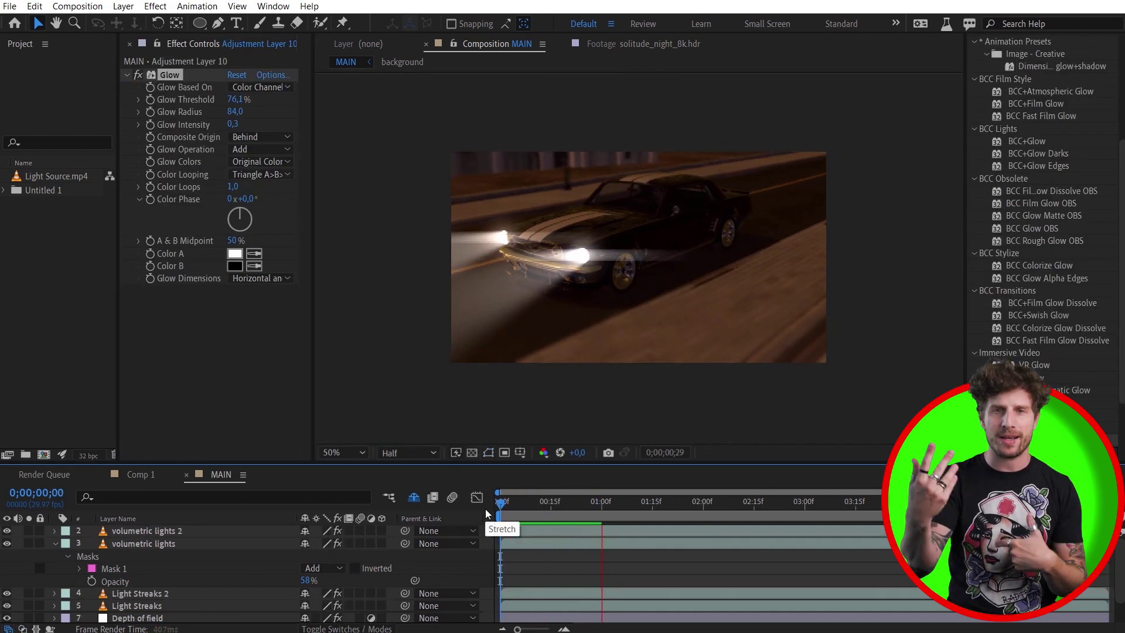
key(space)
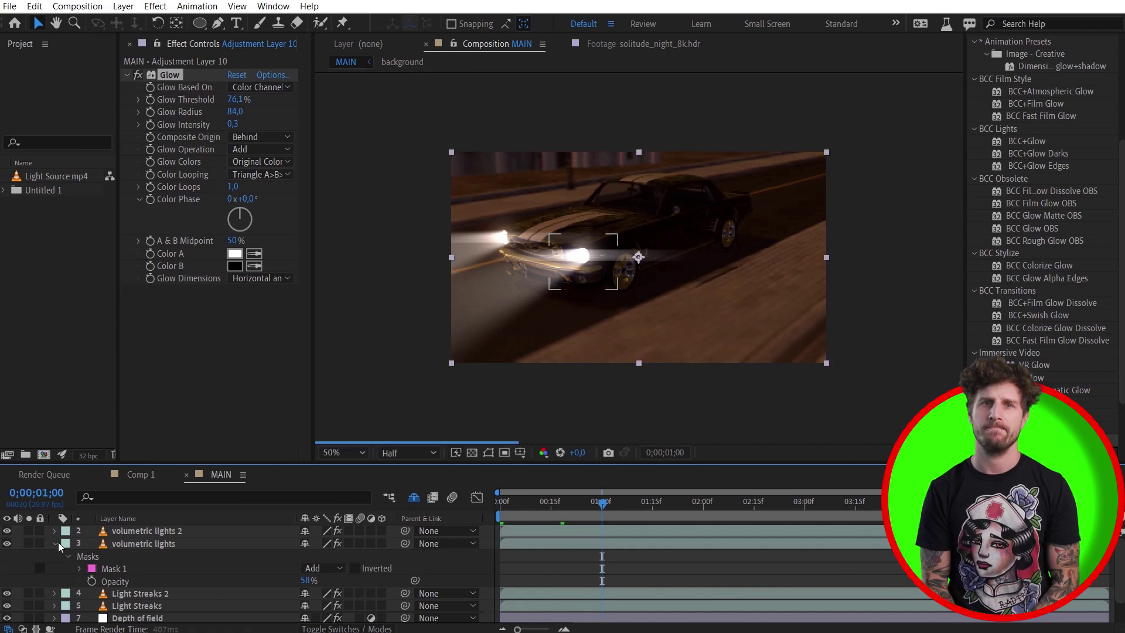
click(54, 544)
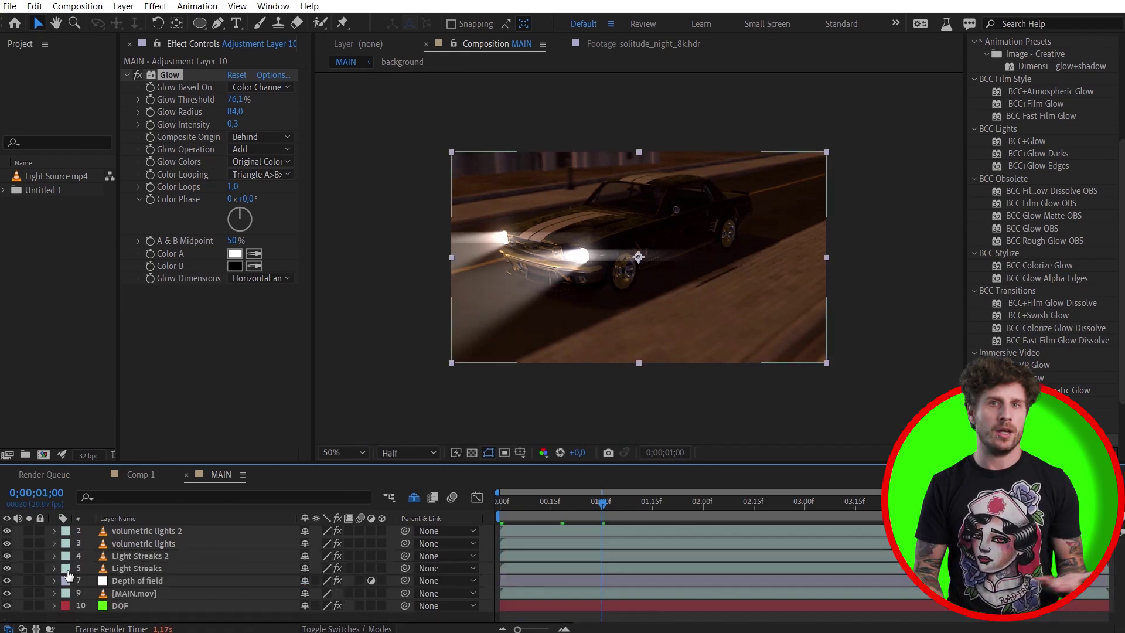
Step: Create a bright green solid in Comp 1 and rotate it in 3D space
click(142, 473)
click(123, 6)
mouse_move(147, 21)
click(363, 35)
click(329, 395)
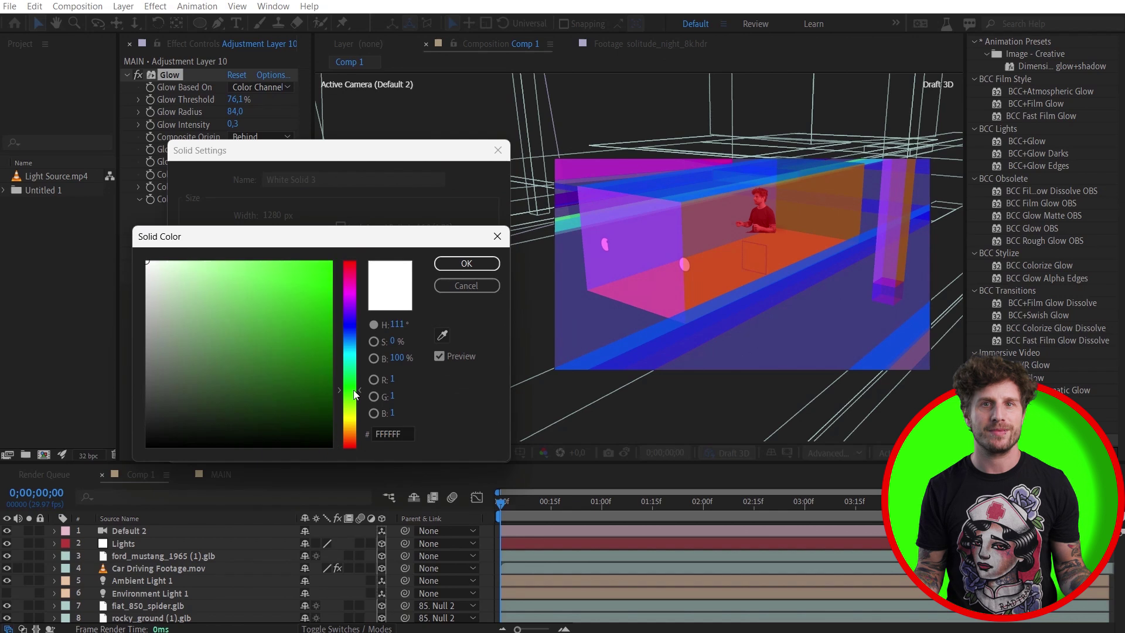
click(331, 262)
click(467, 263)
click(381, 444)
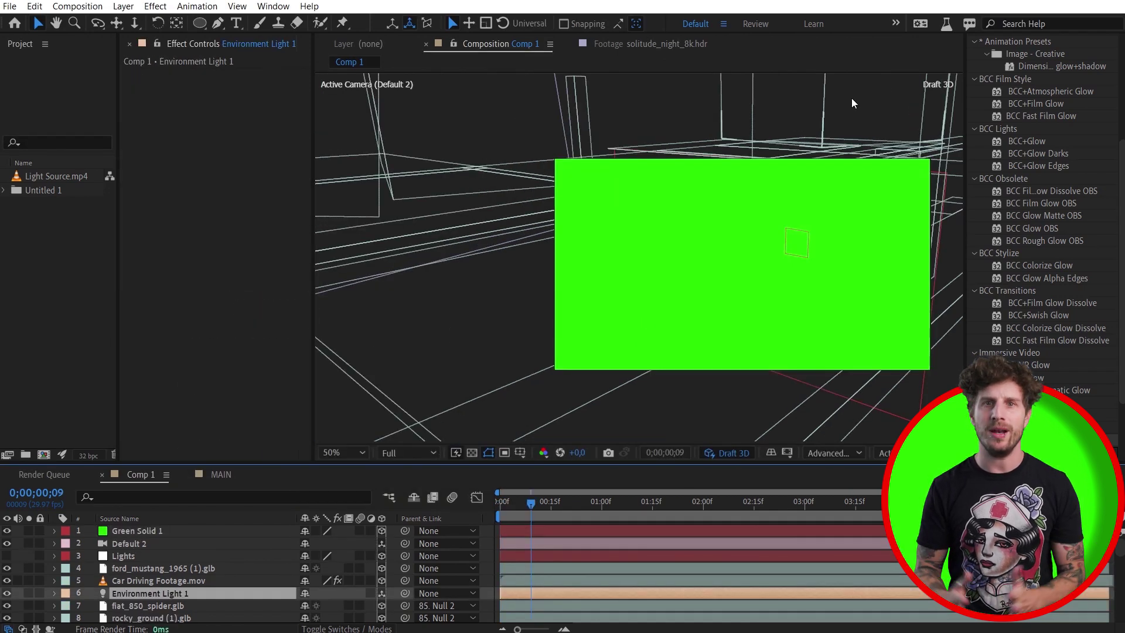
click(136, 531)
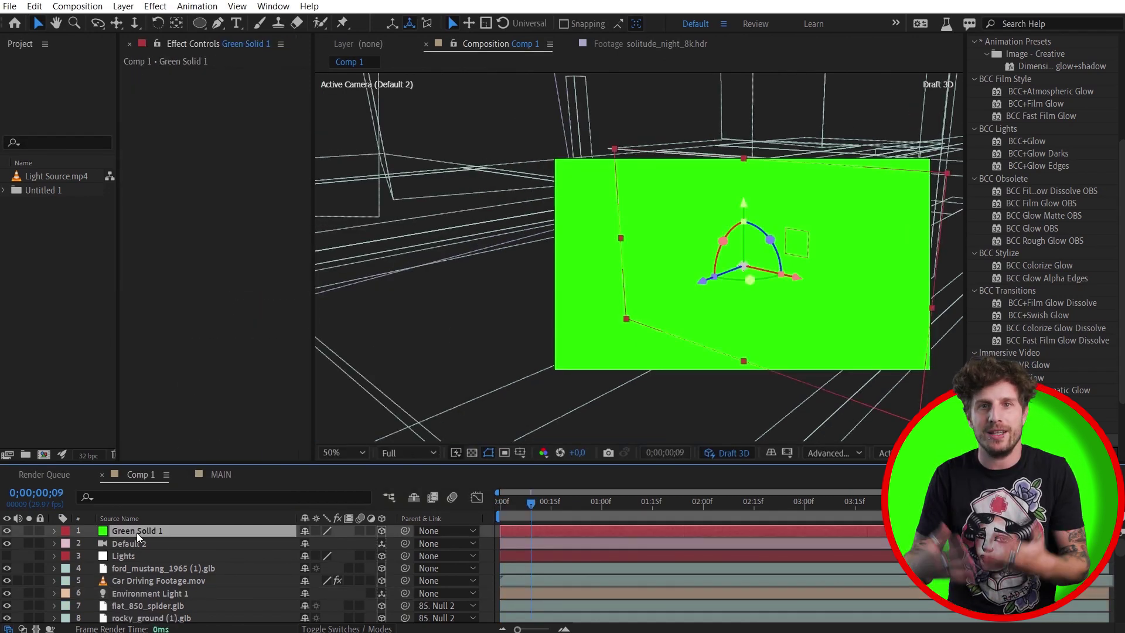
drag(750, 283, 640, 526)
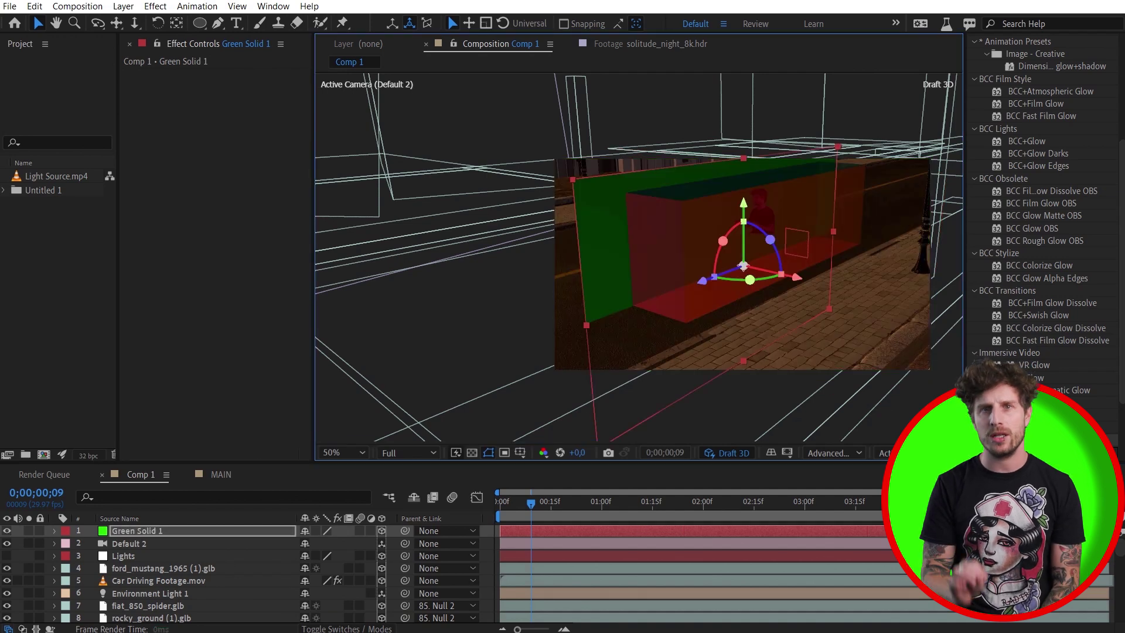
Step: Add an Ambient light to Comp 1 and apply Keylight to the green-screen fence clip
click(123, 7)
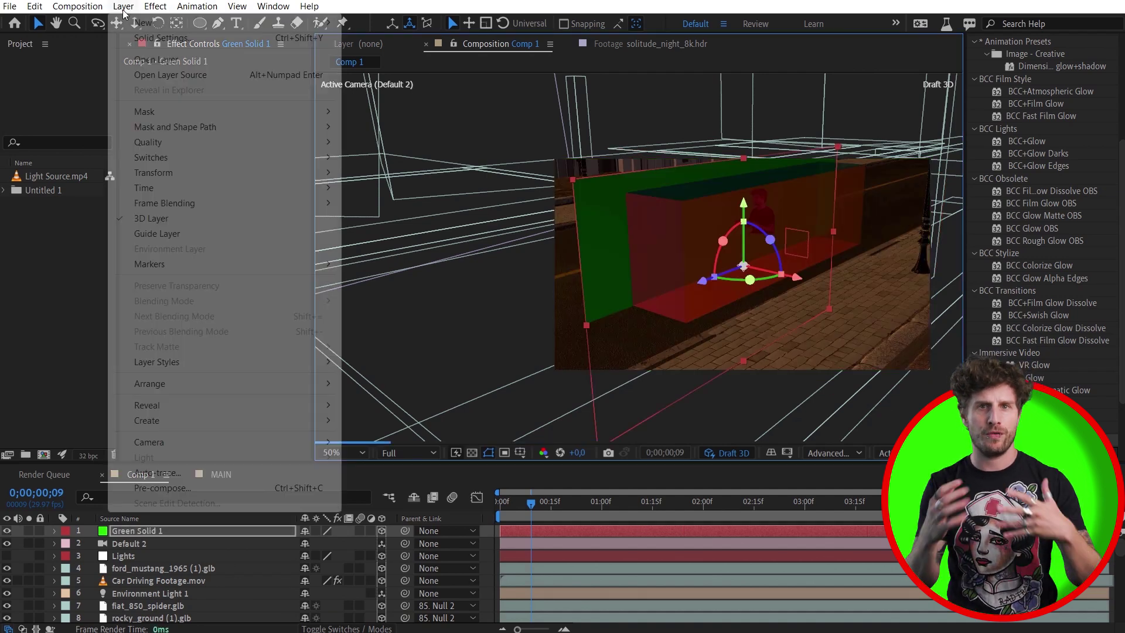
mouse_move(176, 22)
click(423, 54)
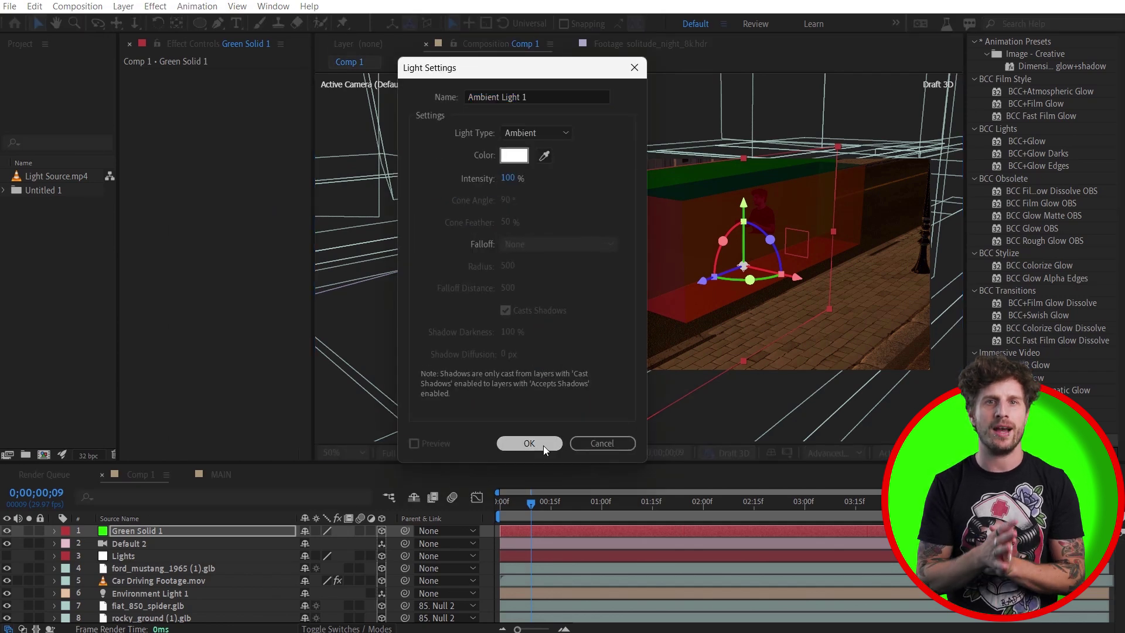
click(543, 445)
key(Home)
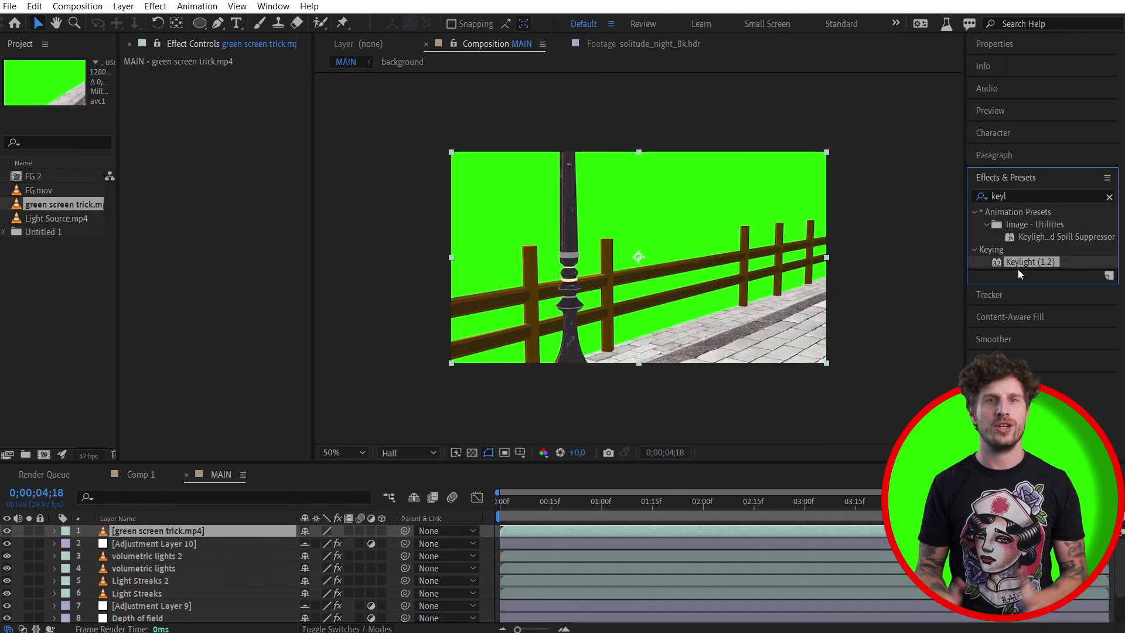
drag(1018, 269, 129, 536)
Step: Key out the fence clip's green background with Keylight's Screen Colour eyedropper
click(413, 497)
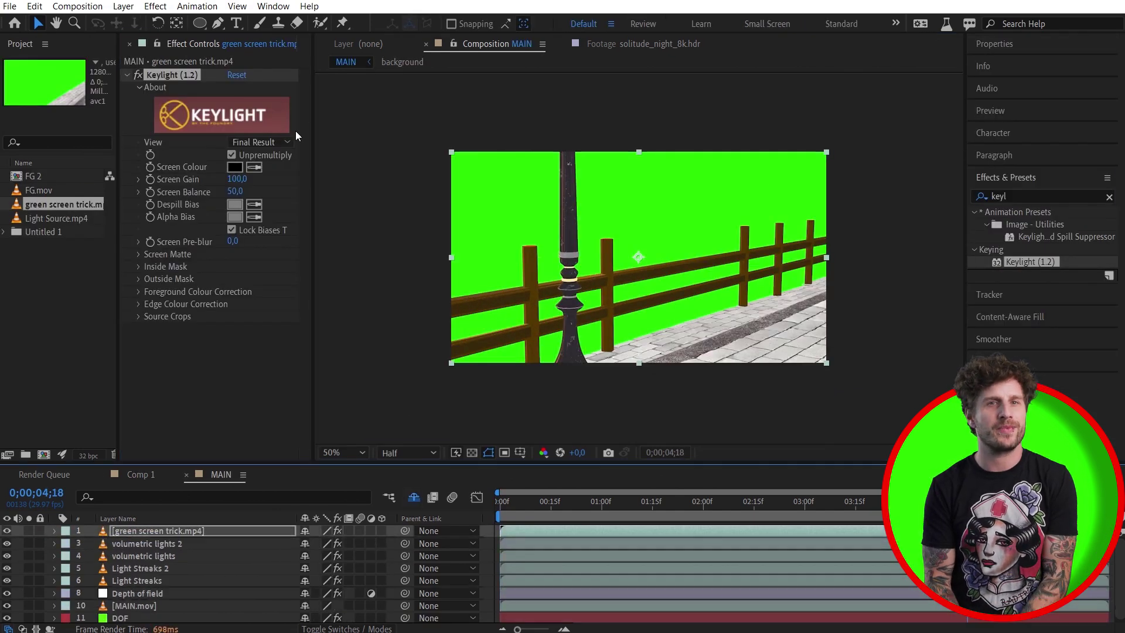
click(253, 167)
click(682, 181)
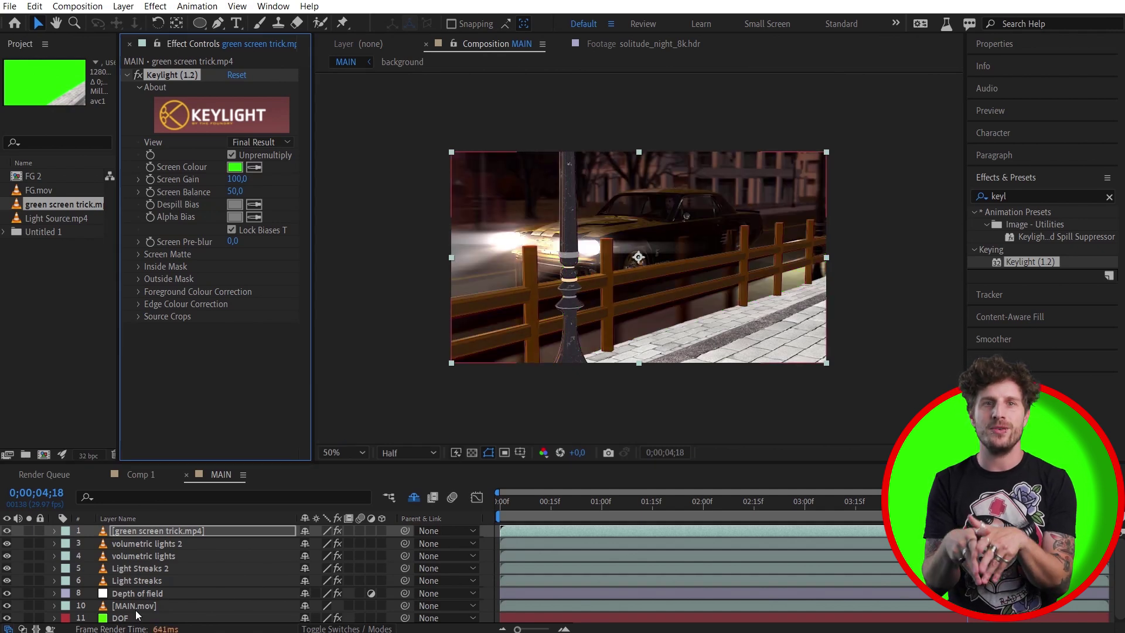
Step: Duplicate MAIN.mov, move the copy under the fence clip, and matte it with the fence clip
click(138, 605)
key(ctrl+d)
drag(150, 606, 158, 536)
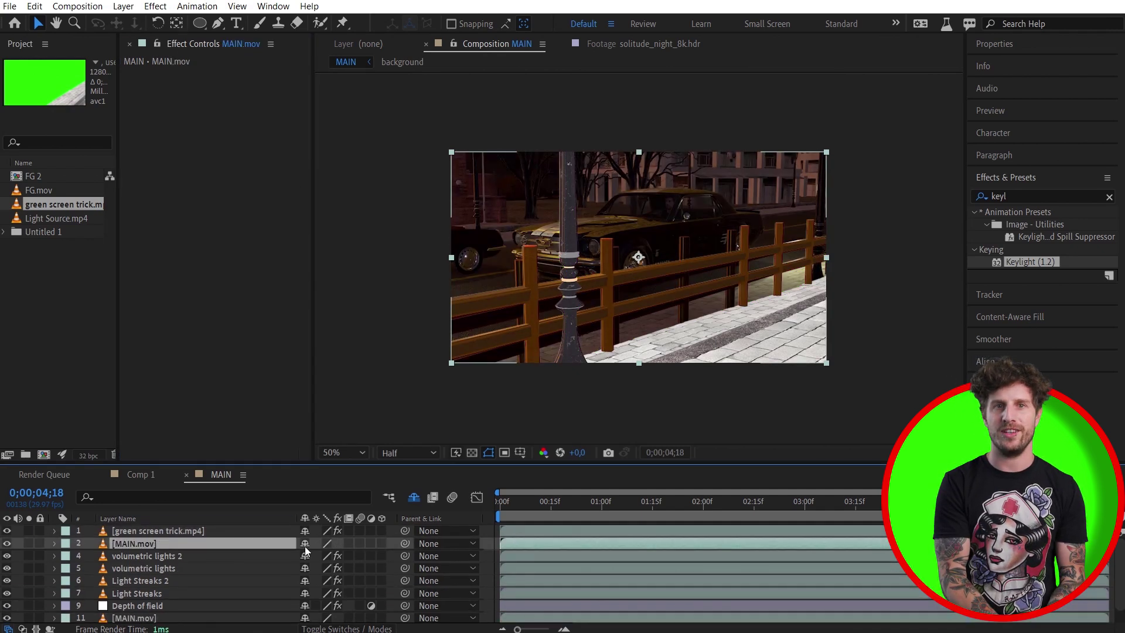
click(375, 629)
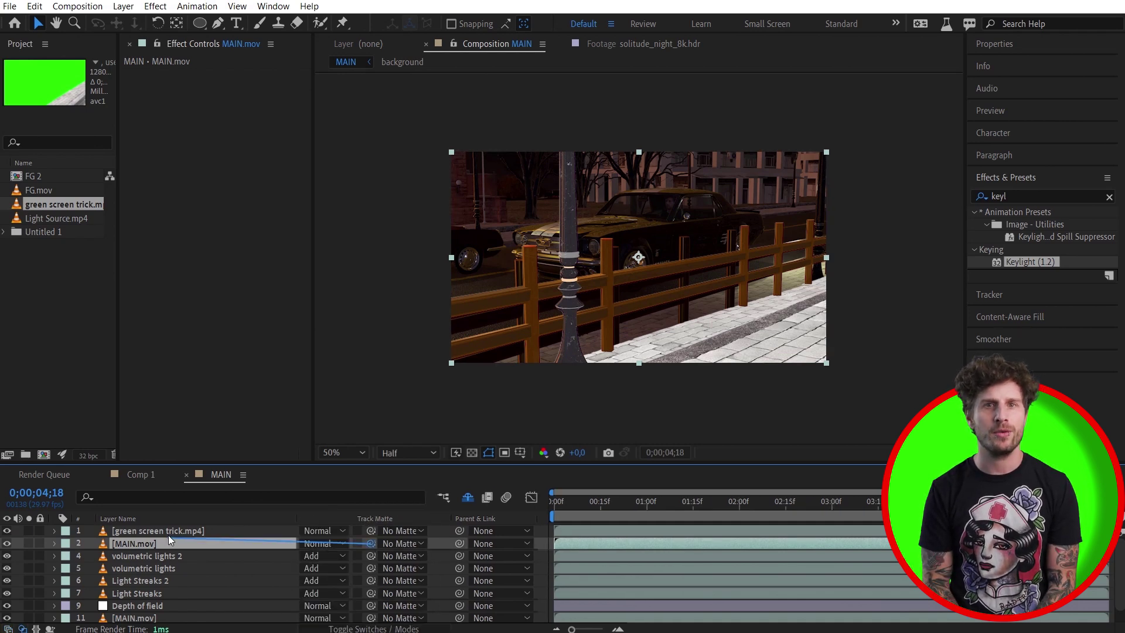
drag(168, 535, 154, 533)
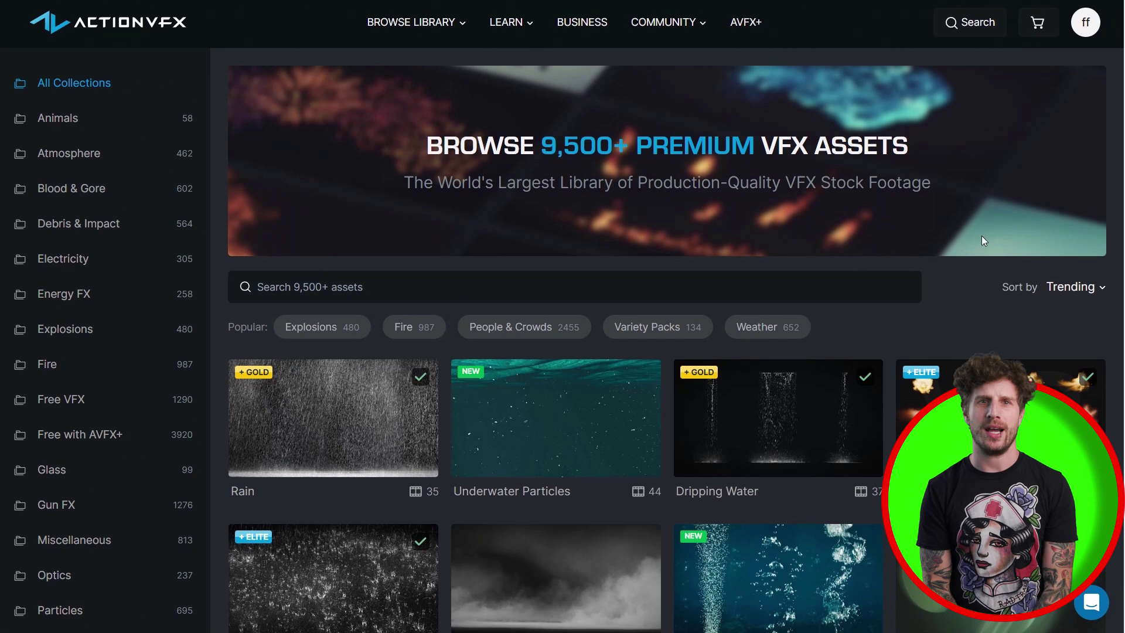
Step: Open ActionVFX's Vehicle Dust Trails collection and preview assets like Medium 2 Angled Back
scroll(1024, 200, down, 3)
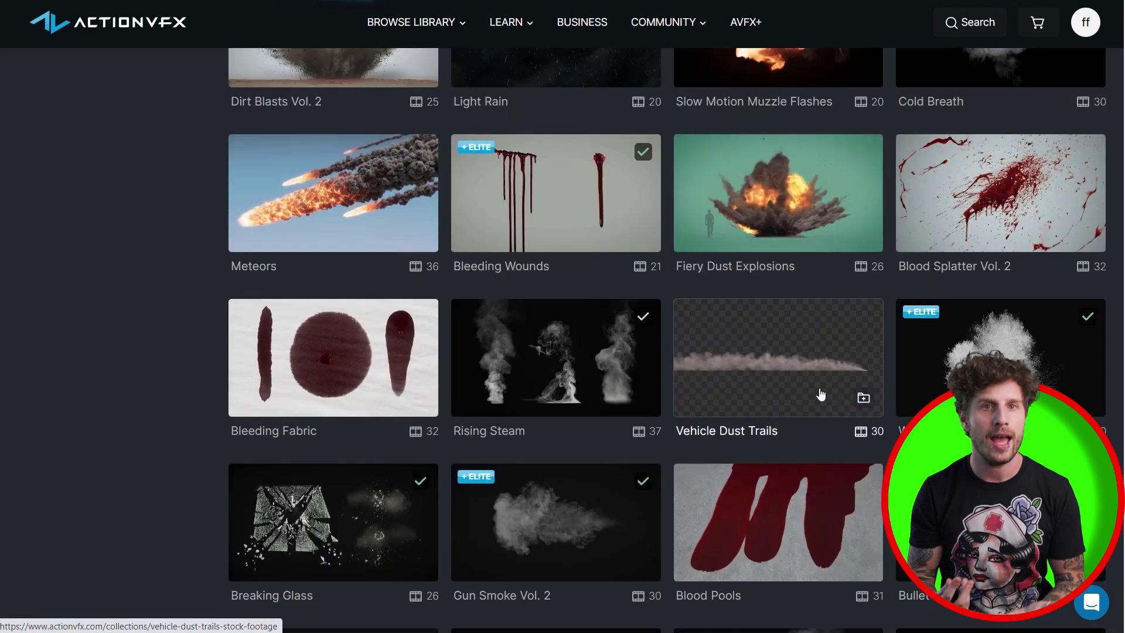
click(808, 394)
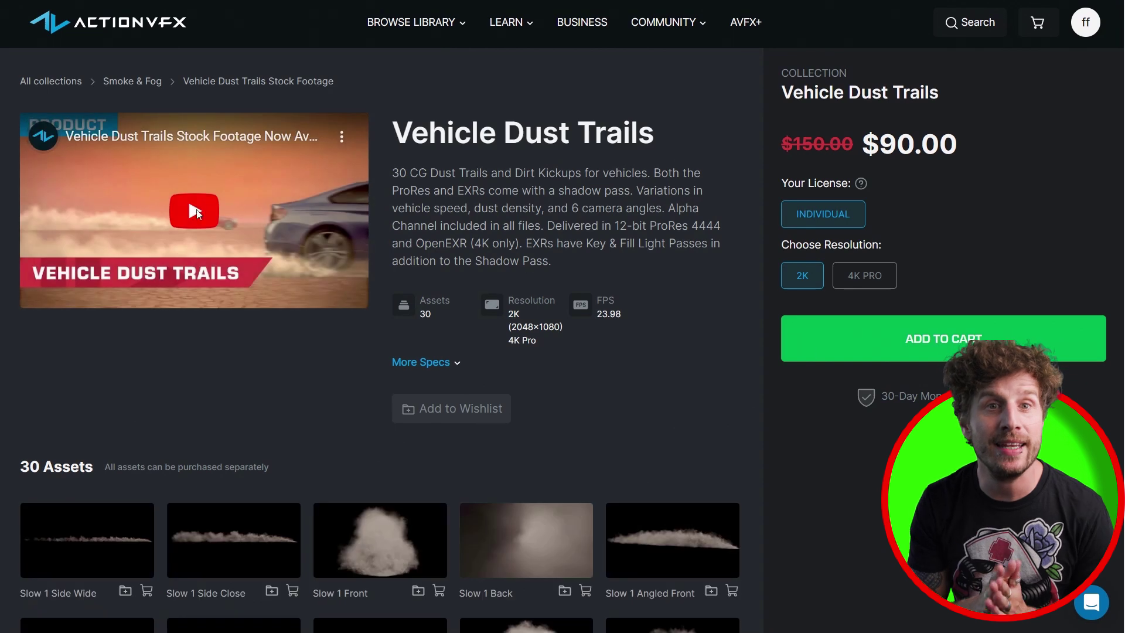
scroll(294, 414, down, 3)
mouse_move(652, 410)
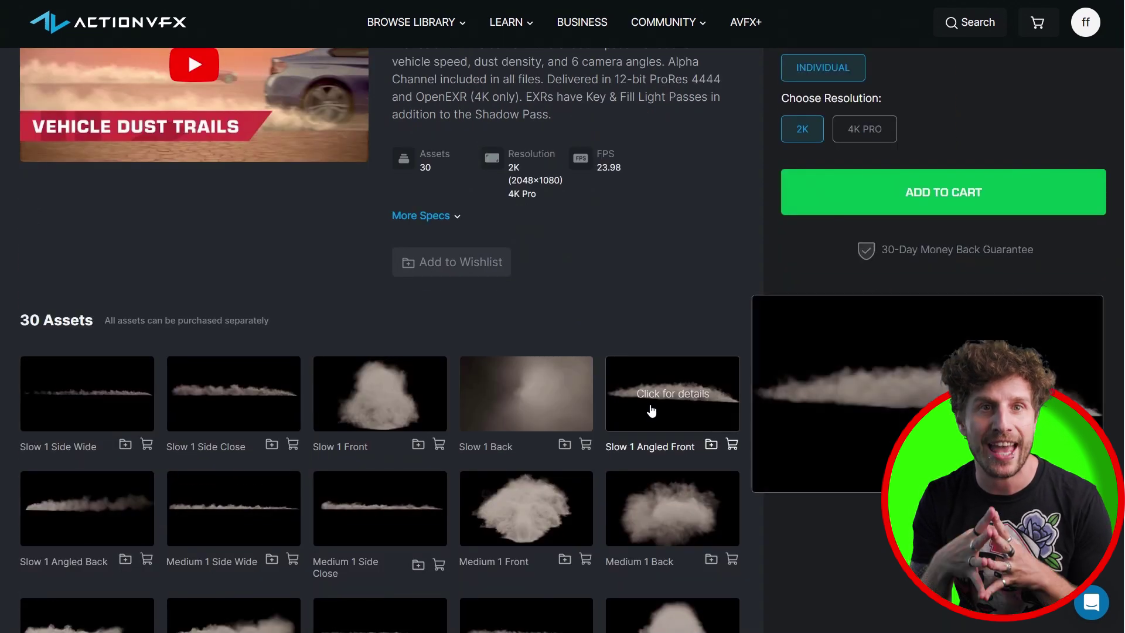
scroll(651, 410, down, 4)
mouse_move(381, 544)
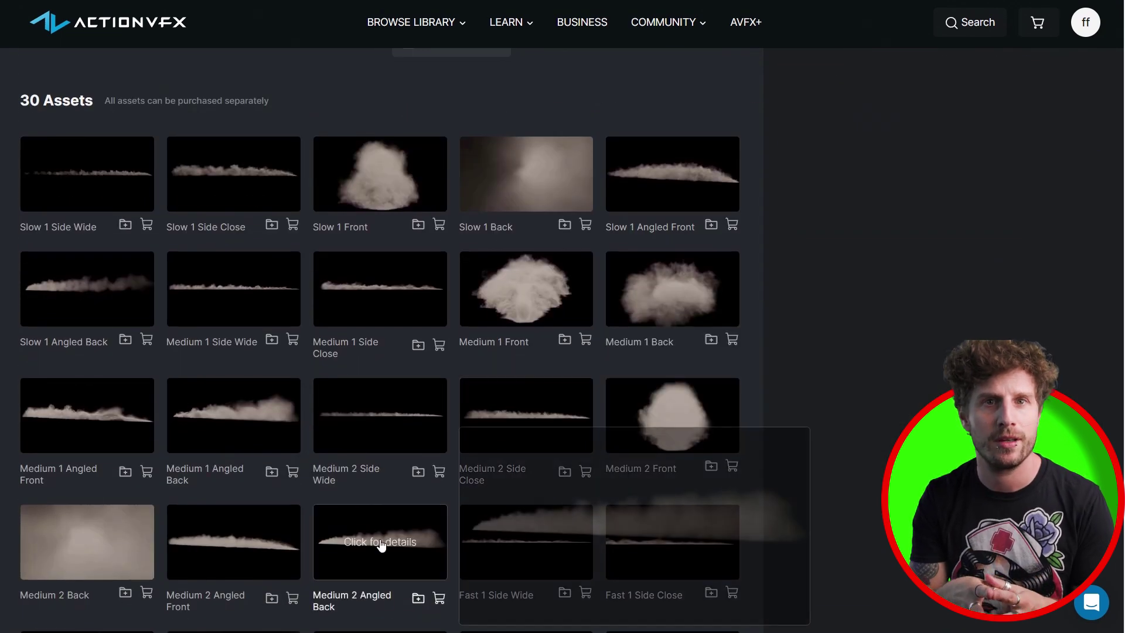
click(381, 545)
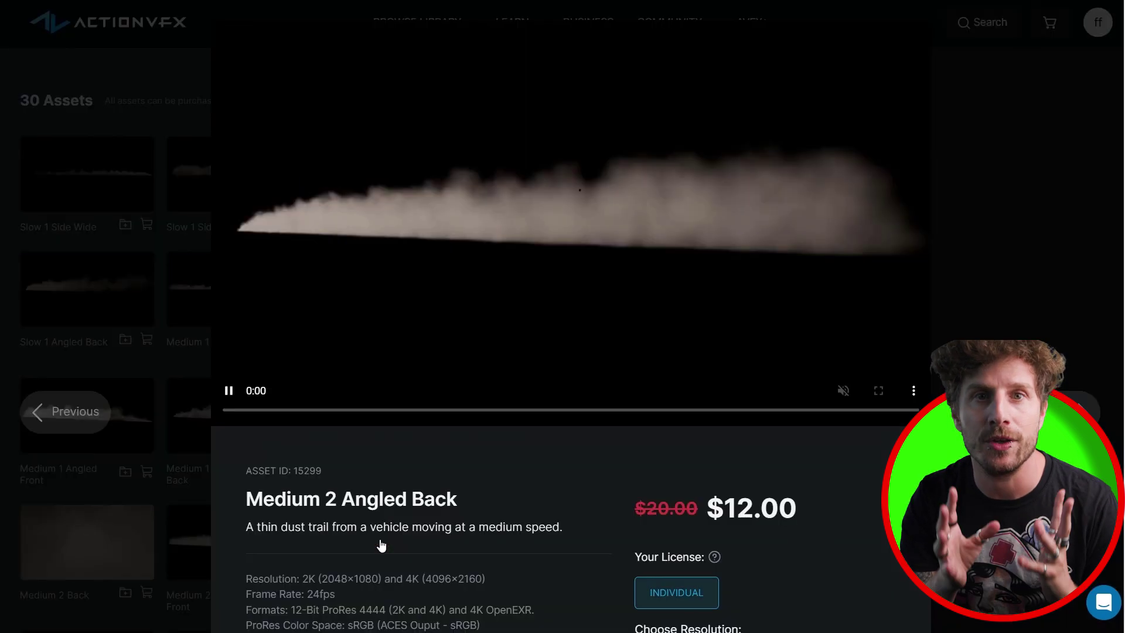
click(1065, 194)
mouse_move(523, 307)
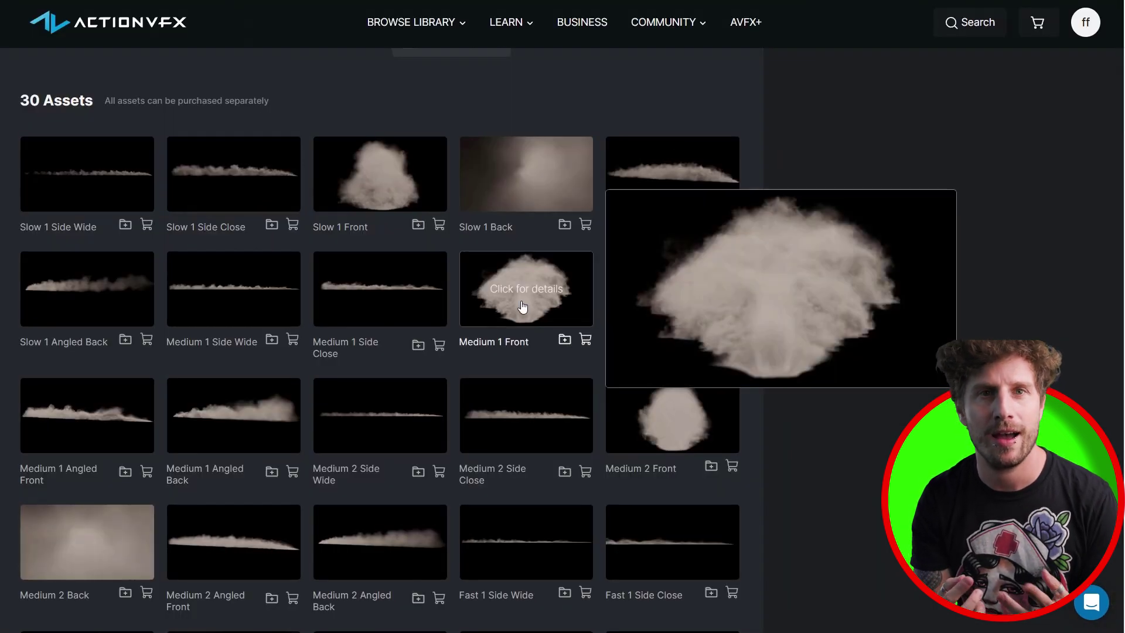
mouse_move(538, 417)
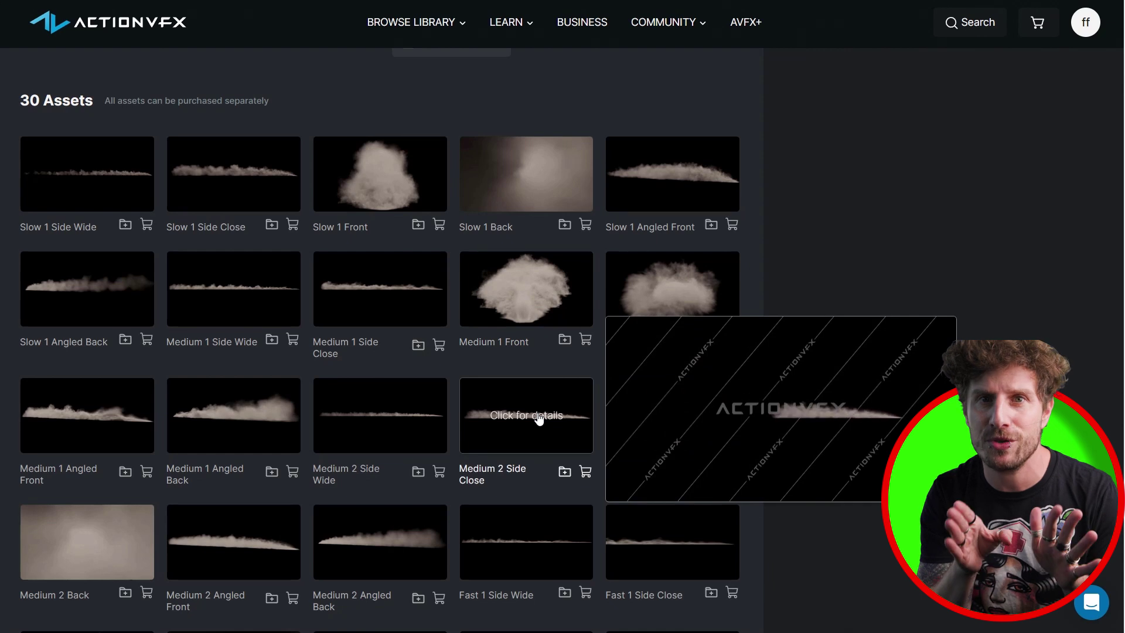
scroll(539, 417, down, 3)
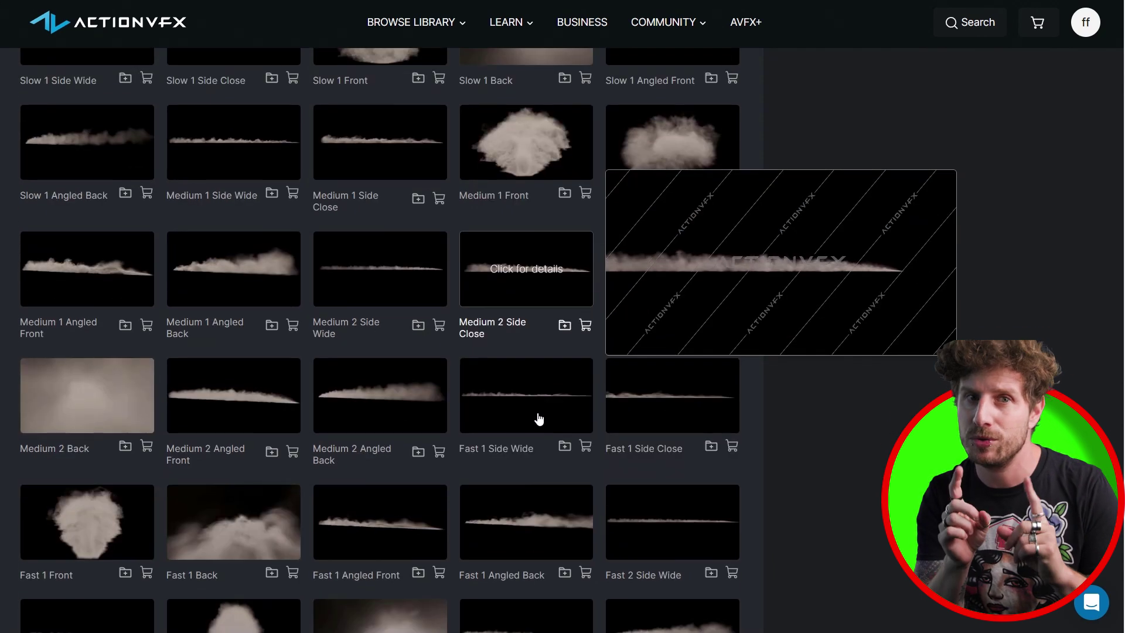
mouse_move(413, 530)
scroll(604, 90, up, 10)
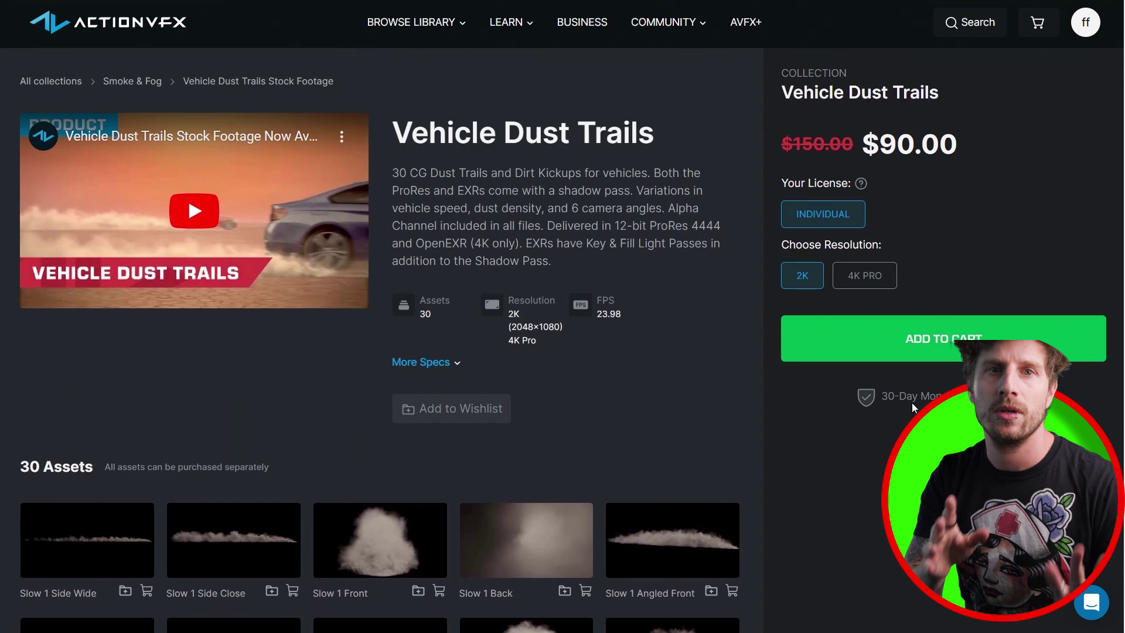
mouse_move(423, 23)
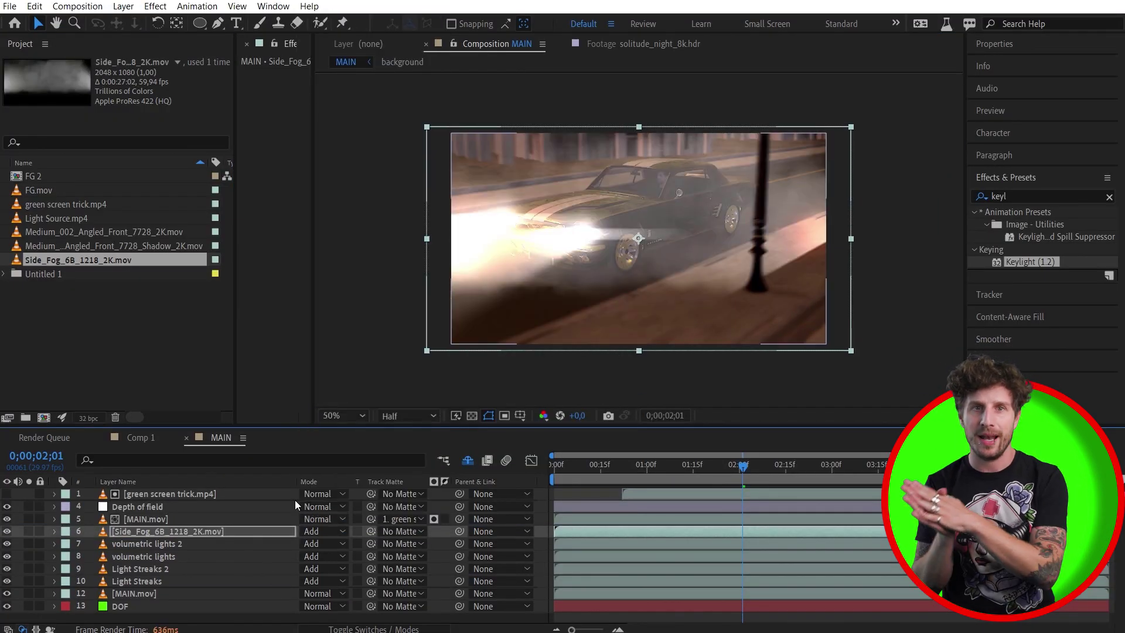
Step: Add the dust-trail clip to MAIN and set dust.mp4's blend mode to Add
key(F4)
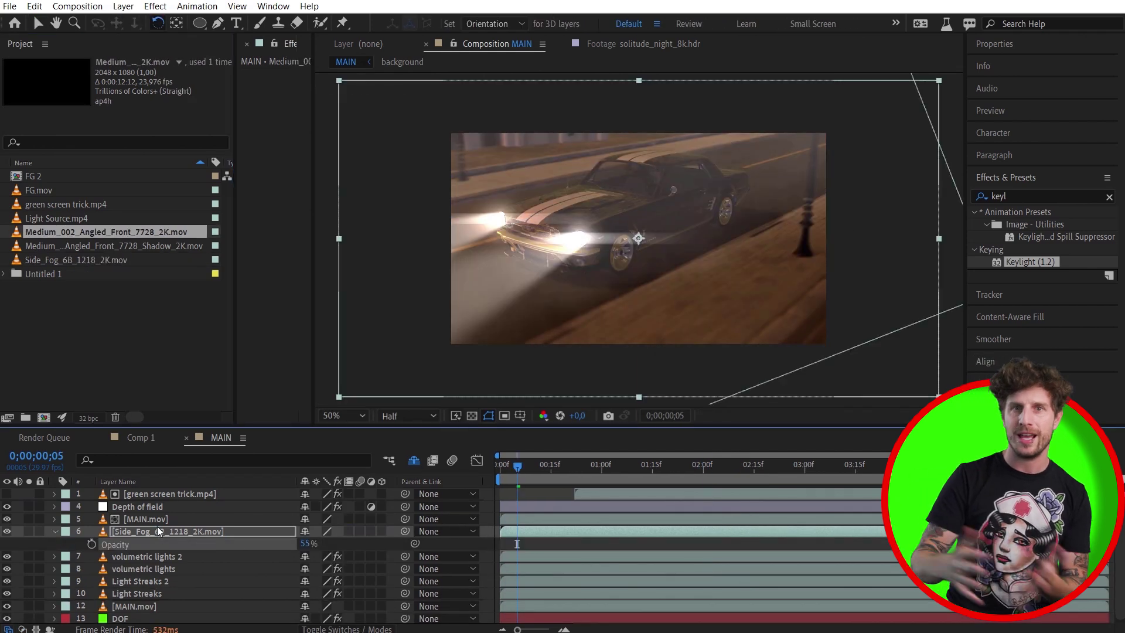
drag(105, 231, 158, 530)
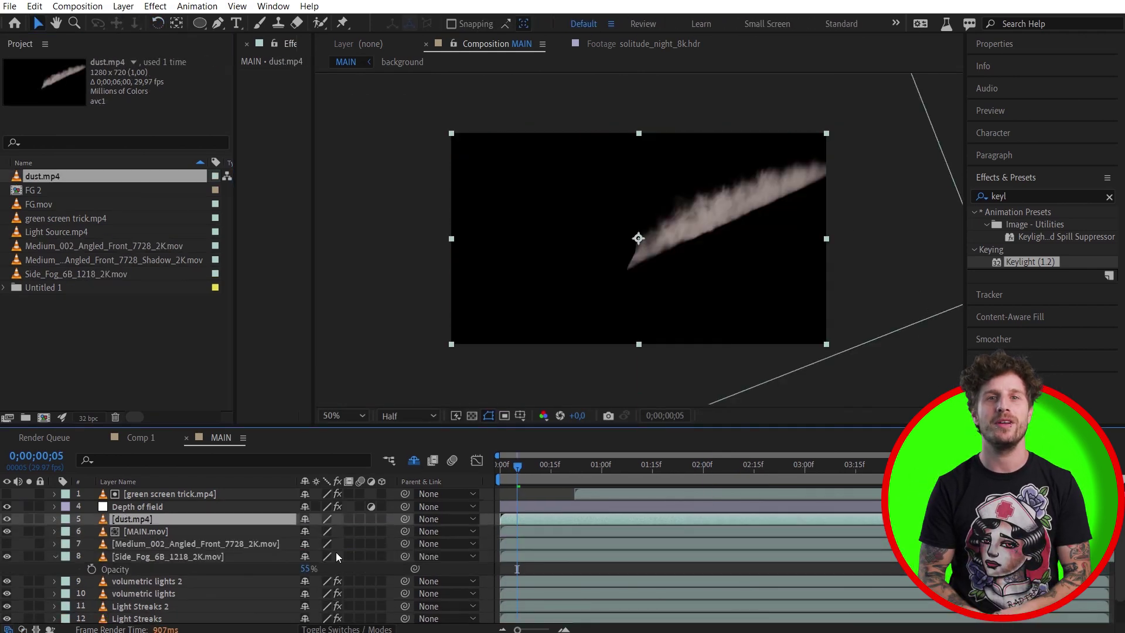
click(322, 518)
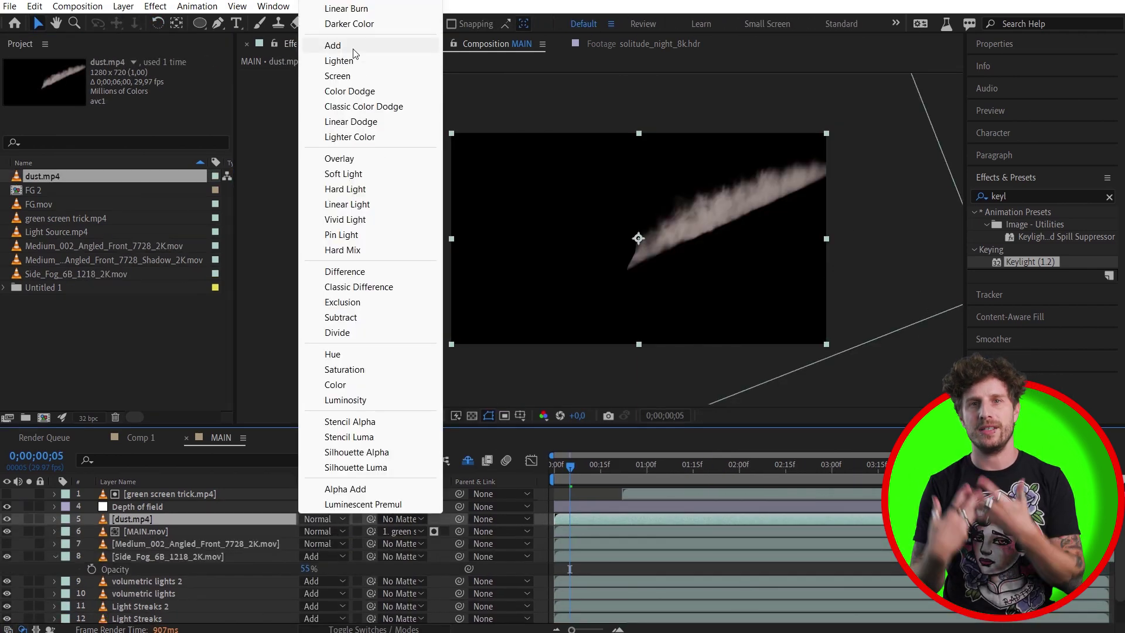
click(334, 43)
Step: Move dust.mp4 below the fog layer and lower its opacity to 20%
key(t)
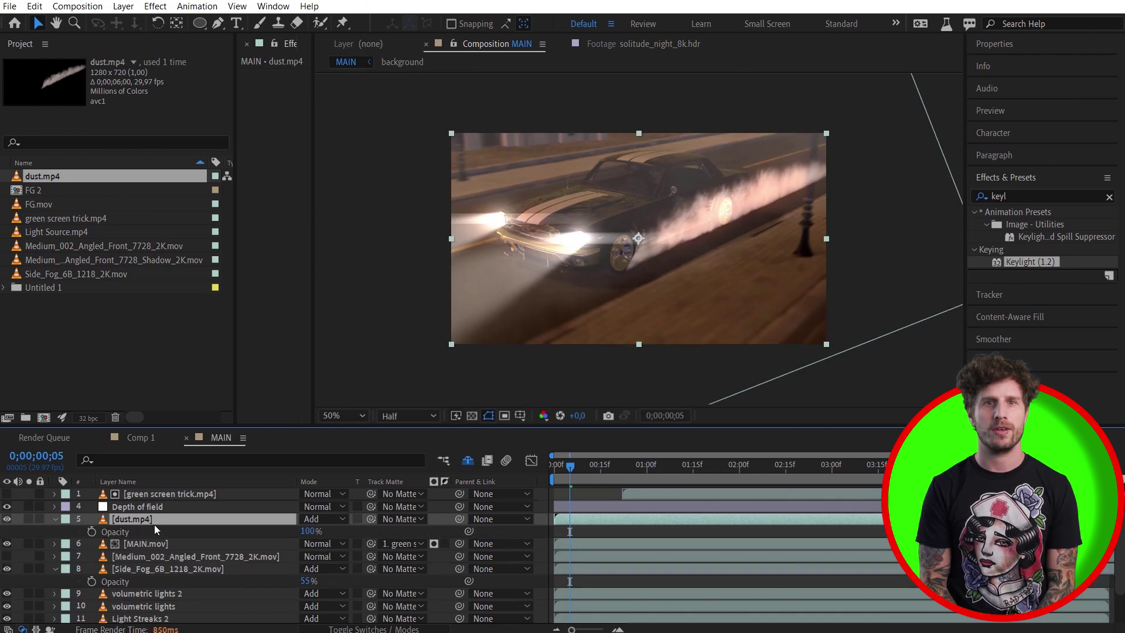
drag(153, 523, 146, 579)
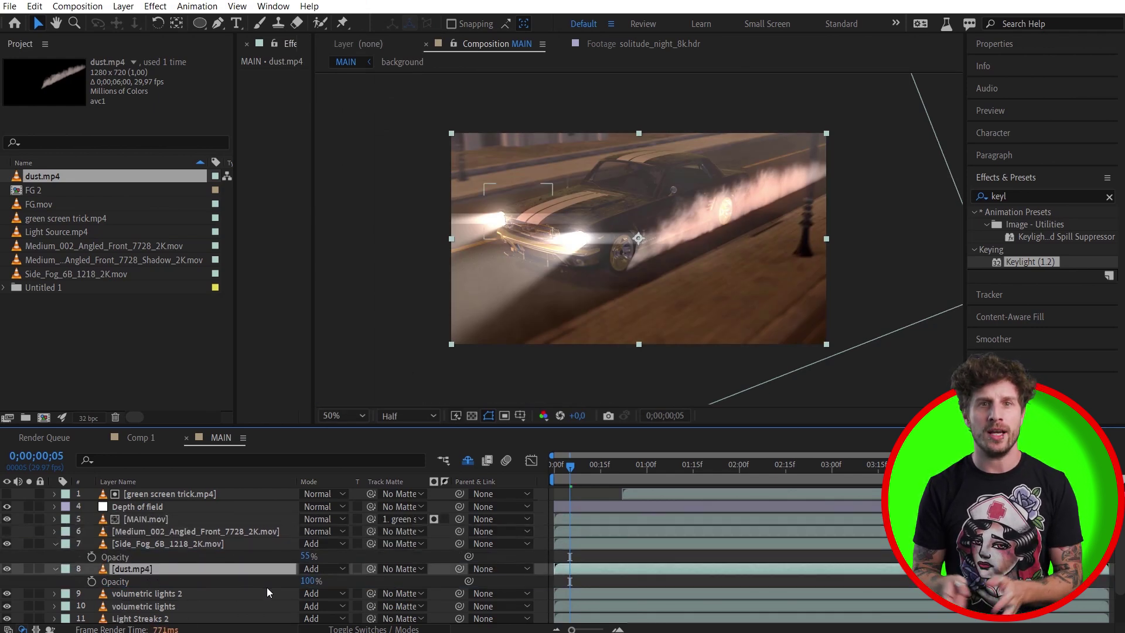
drag(307, 580, 262, 585)
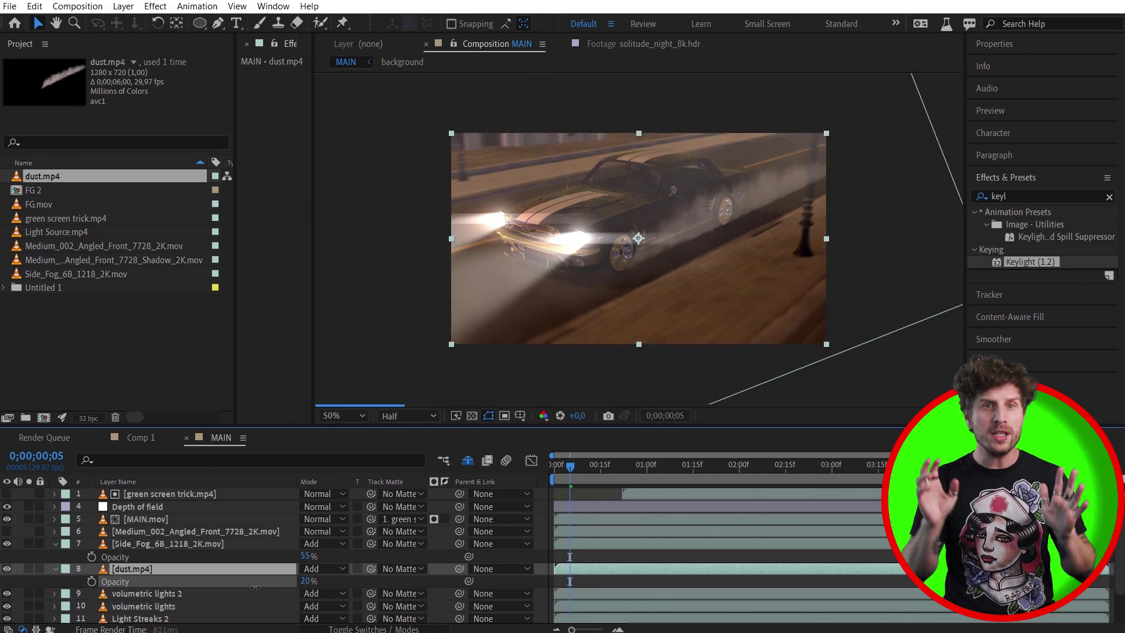